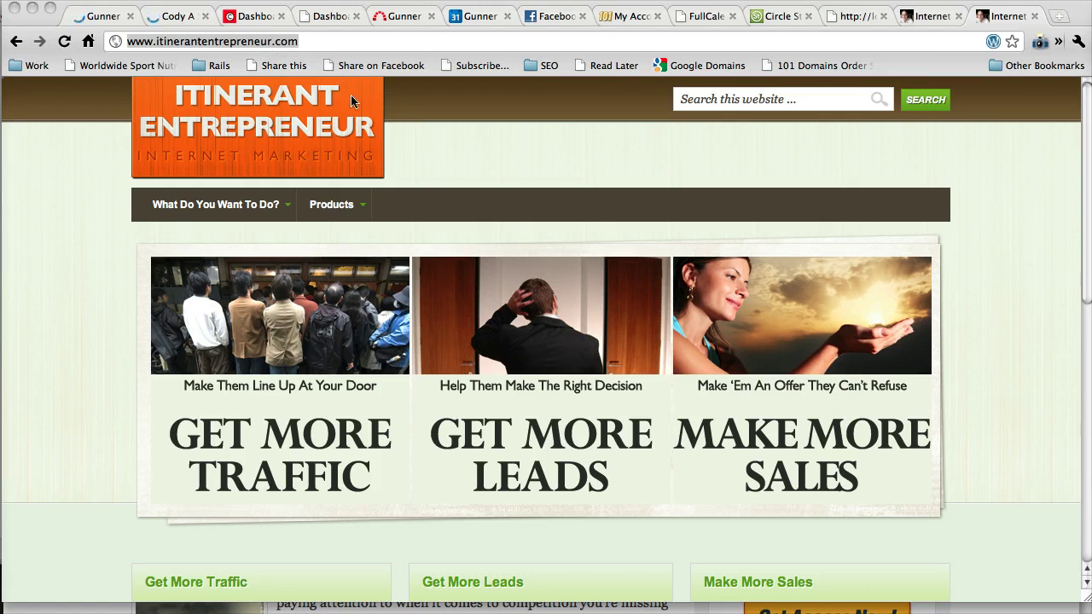
Read through the email about keeping tabs on competitors, then return to the Itinerant Entrepreneur site
{"action": "left_click", "coordinate": [122, 22]}
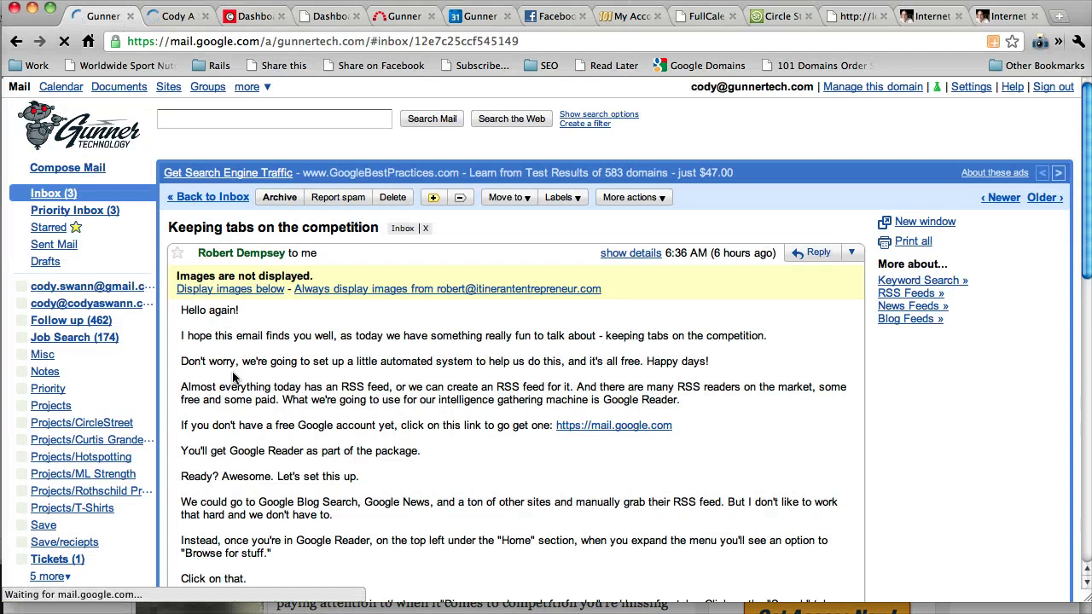
{"action": "scroll", "coordinate": [273, 438], "scroll_direction": "down", "scroll_amount": 3}
{"action": "scroll", "coordinate": [273, 438], "scroll_direction": "down", "scroll_amount": 3}
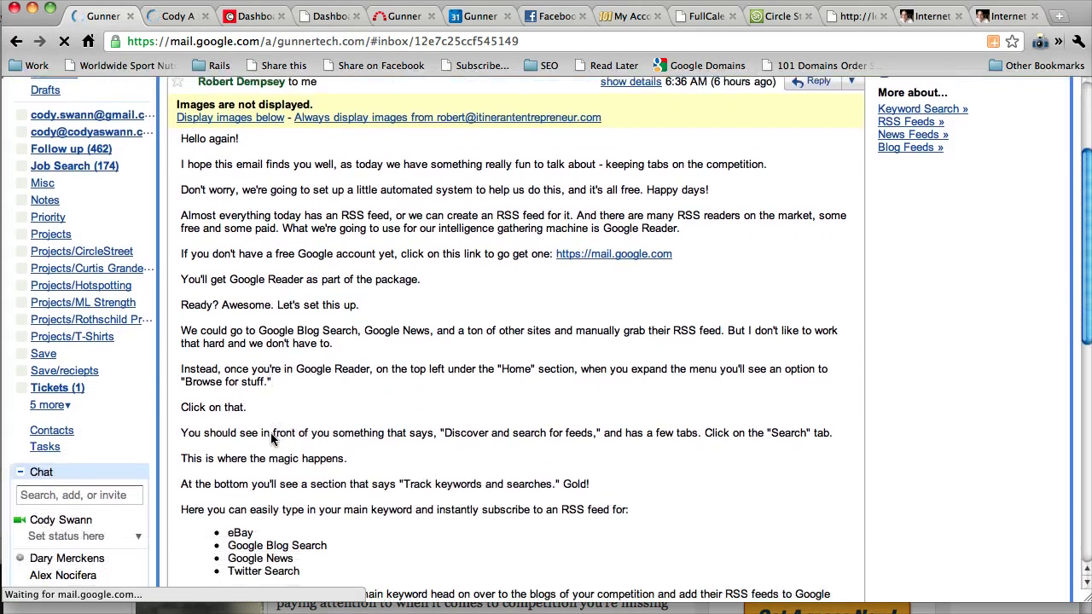
{"action": "scroll", "coordinate": [273, 439], "scroll_direction": "down", "scroll_amount": 3}
{"action": "scroll", "coordinate": [271, 437], "scroll_direction": "down", "scroll_amount": 3}
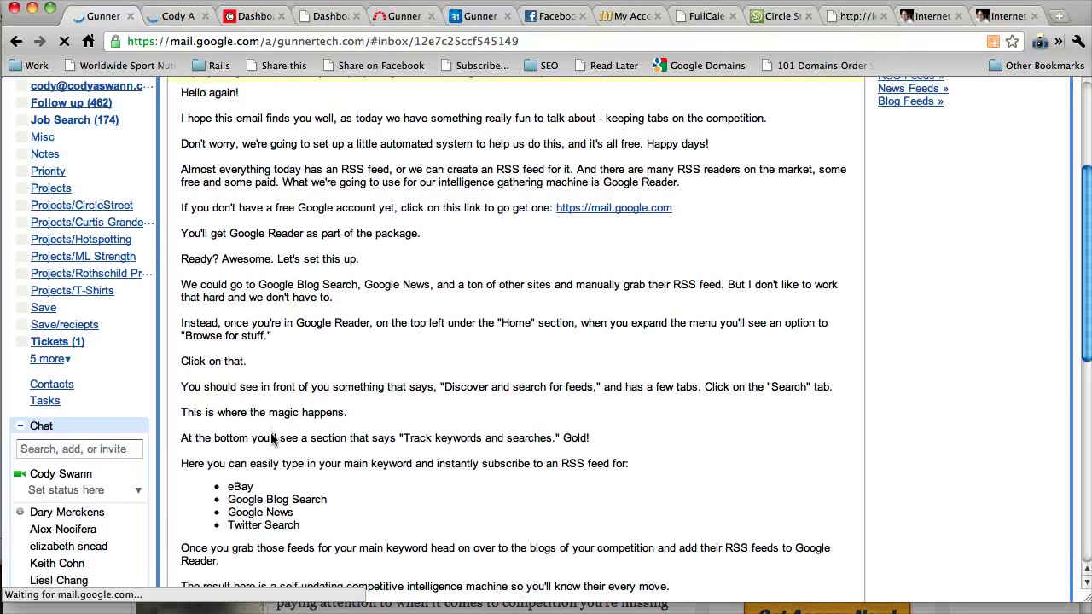
{"action": "scroll", "coordinate": [272, 438], "scroll_direction": "down", "scroll_amount": 3}
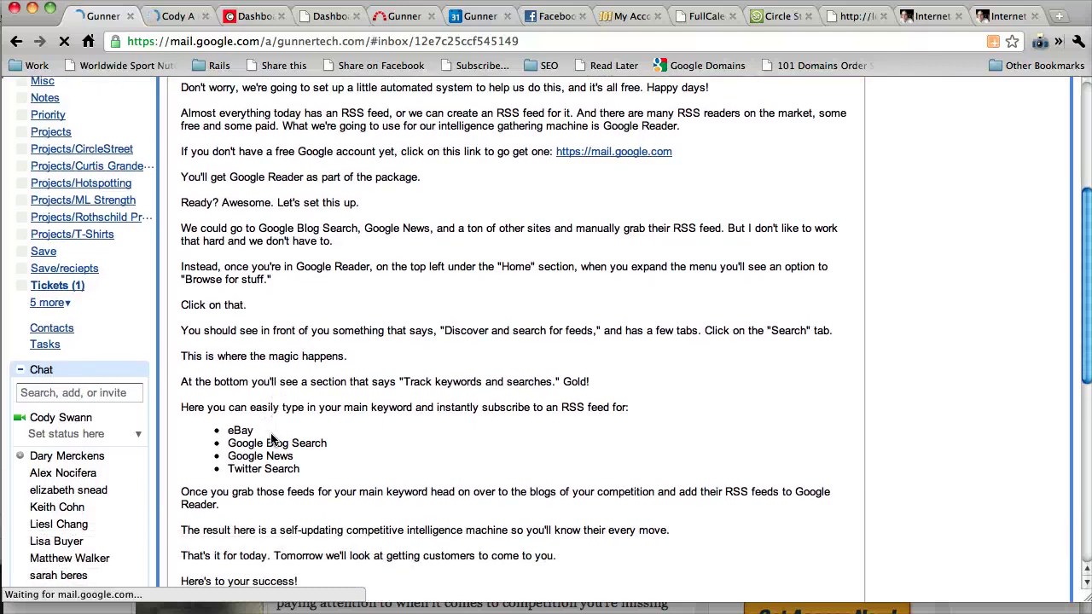
{"action": "scroll", "coordinate": [271, 438], "scroll_direction": "down", "scroll_amount": 1}
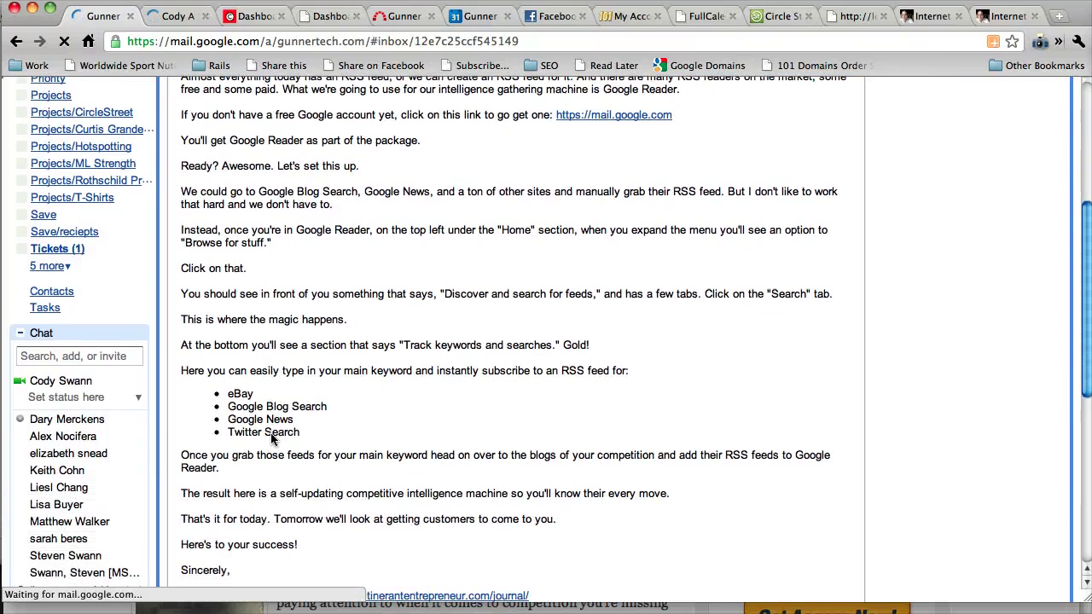
{"action": "left_click", "coordinate": [1005, 16]}
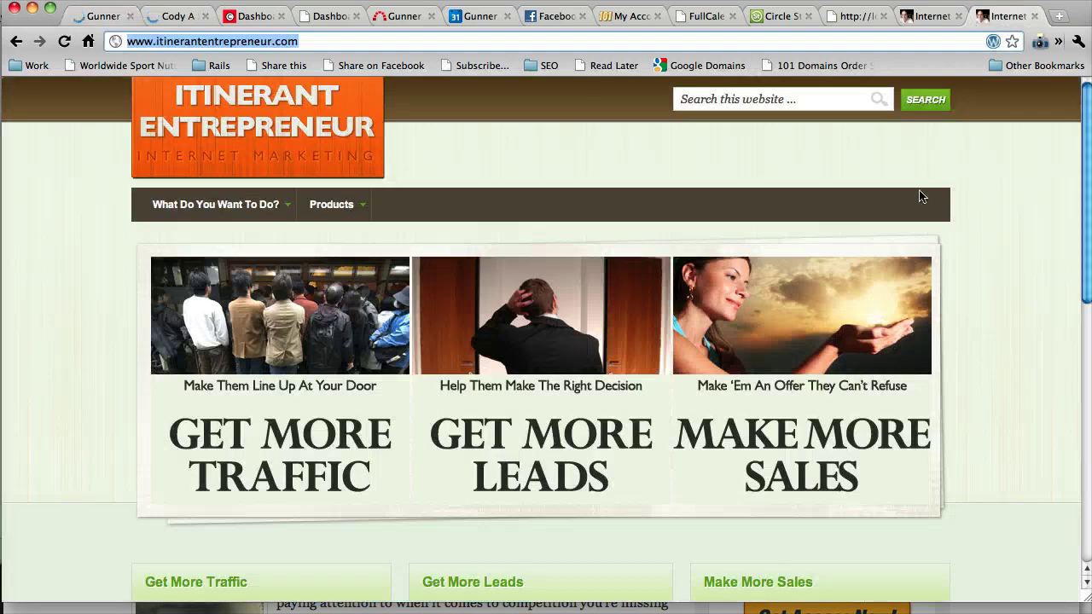
Bring Safari forward, nudge its window down slightly, and scroll through the Itinerant Entrepreneur journal
{"action": "key", "text": "super+Tab"}
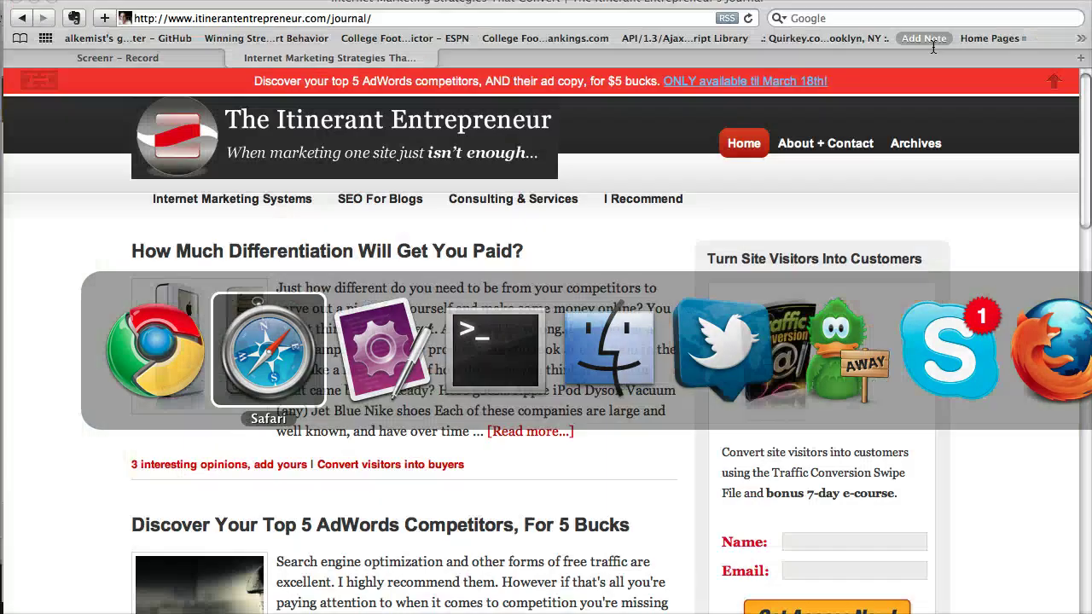
{"action": "left_click", "coordinate": [292, 9]}
{"action": "left_click_drag", "start_coordinate": [292, 9], "coordinate": [291, 14]}
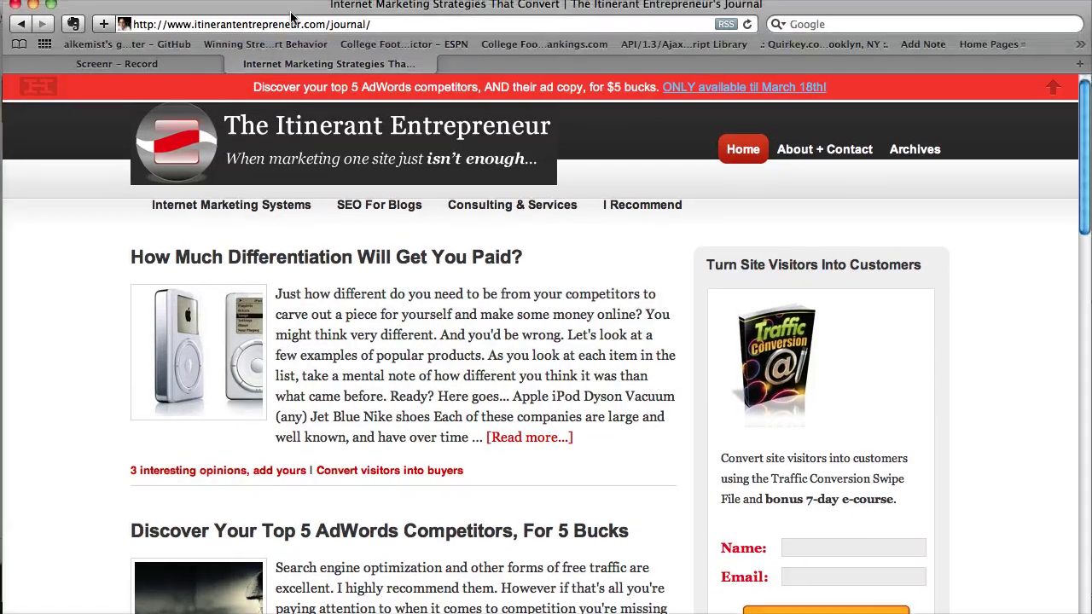
{"action": "scroll", "coordinate": [497, 453], "scroll_direction": "down", "scroll_amount": 2}
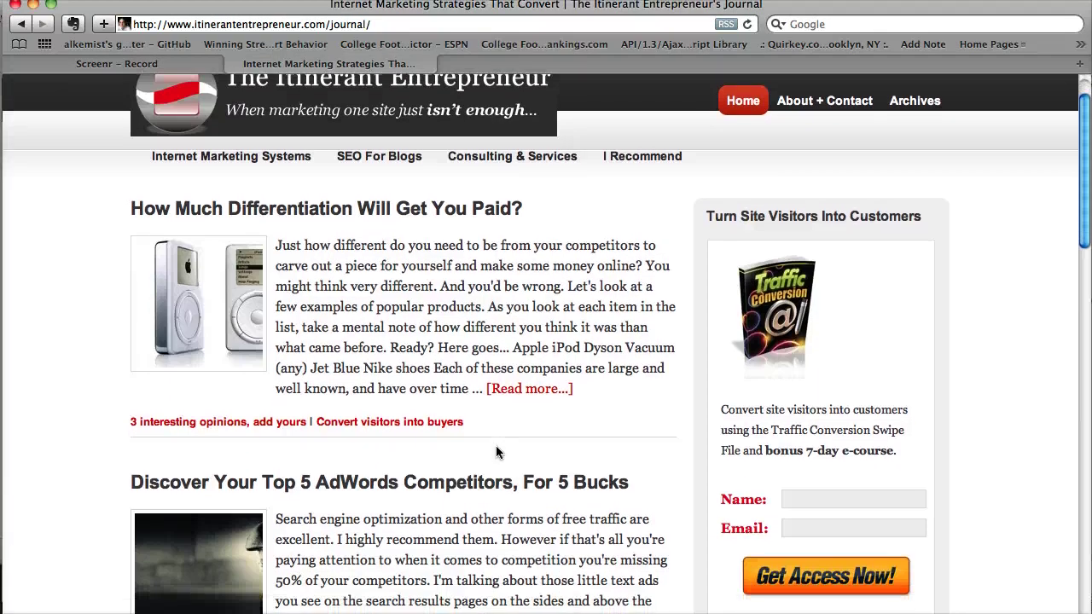
{"action": "scroll", "coordinate": [657, 476], "scroll_direction": "down", "scroll_amount": 3}
{"action": "scroll", "coordinate": [656, 476], "scroll_direction": "down", "scroll_amount": 3}
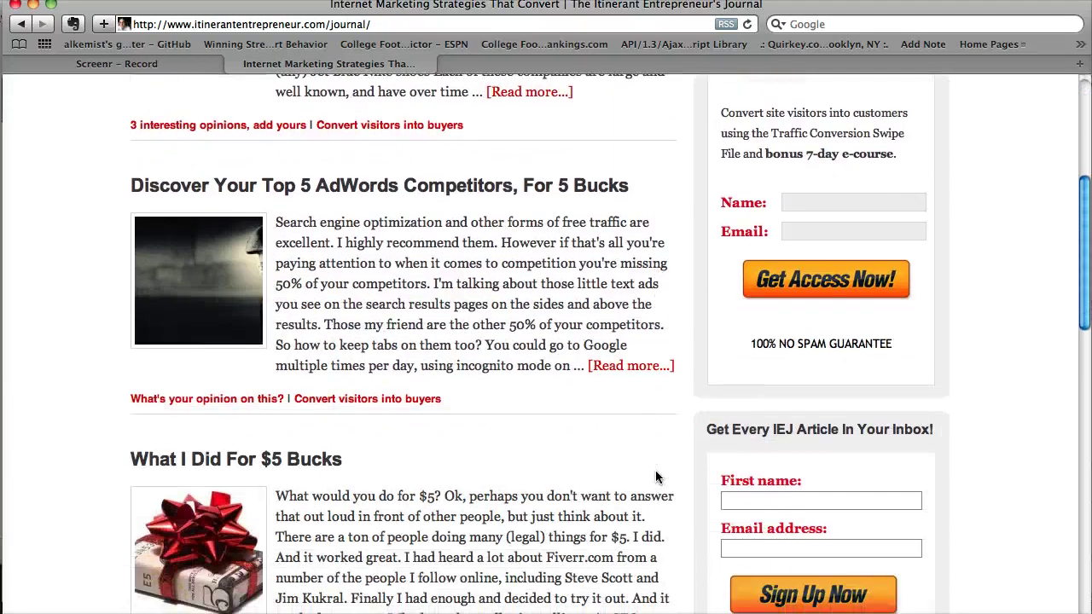
{"action": "scroll", "coordinate": [657, 478], "scroll_direction": "up", "scroll_amount": 5}
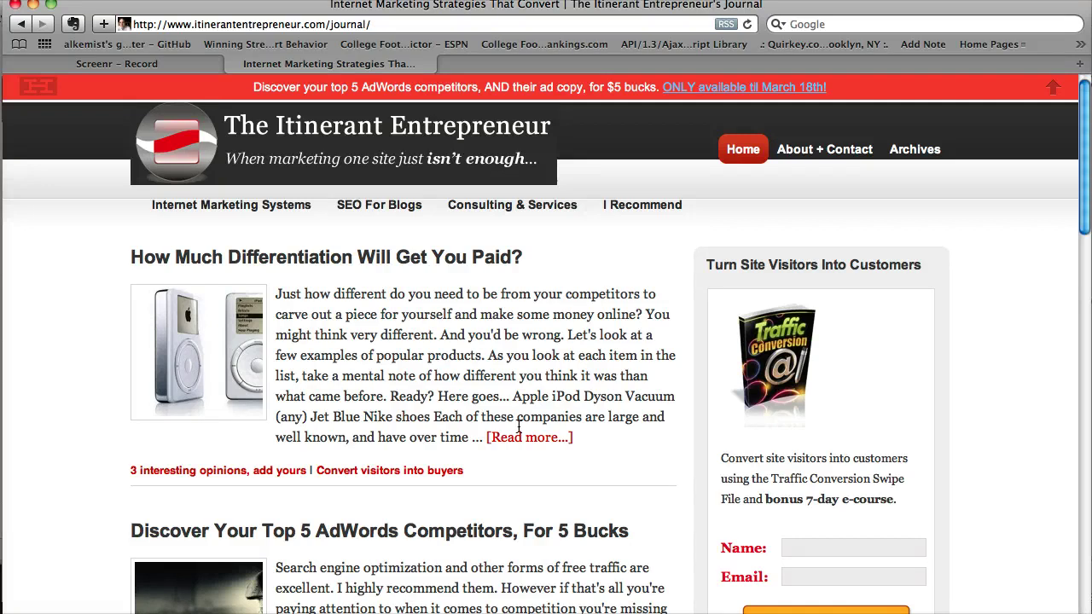
Highlight the Reader keyword-search instructions in the Chrome email, then start a new Safari tab
{"action": "key", "text": "super+Tab"}
{"action": "key", "text": "super+Tab"}
{"action": "key", "text": "super+Tab"}
{"action": "left_click", "coordinate": [110, 18]}
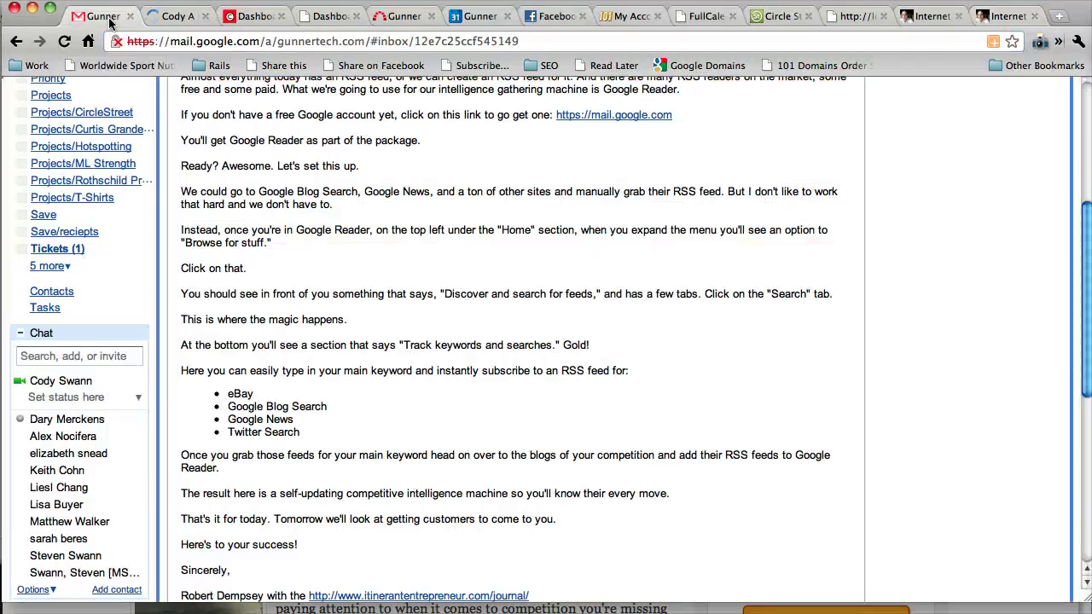
{"action": "scroll", "coordinate": [281, 324], "scroll_direction": "down", "scroll_amount": 1}
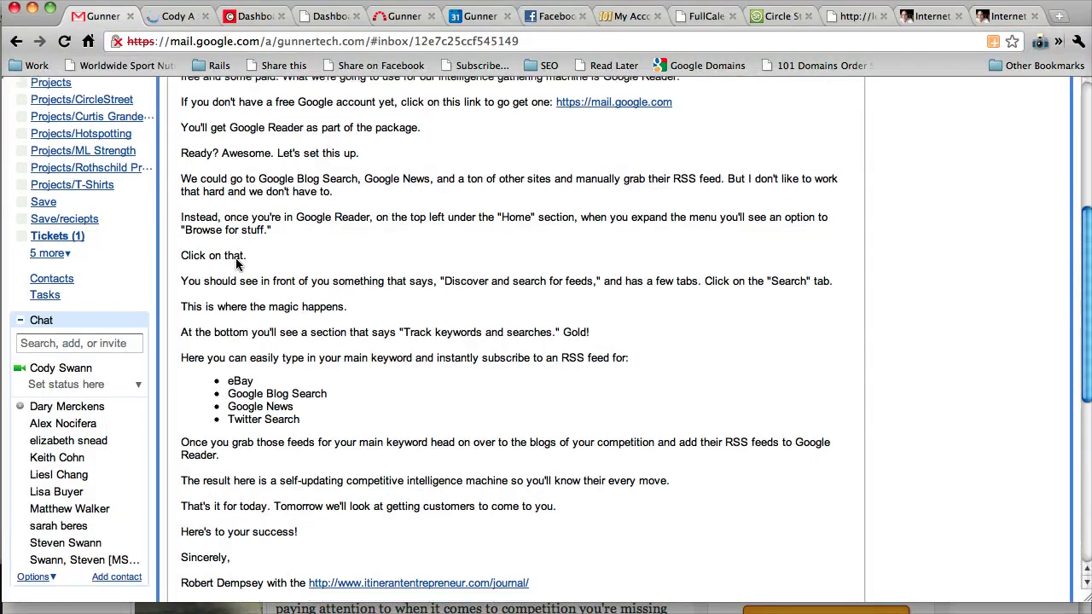
{"action": "left_click_drag", "start_coordinate": [181, 255], "coordinate": [274, 357]}
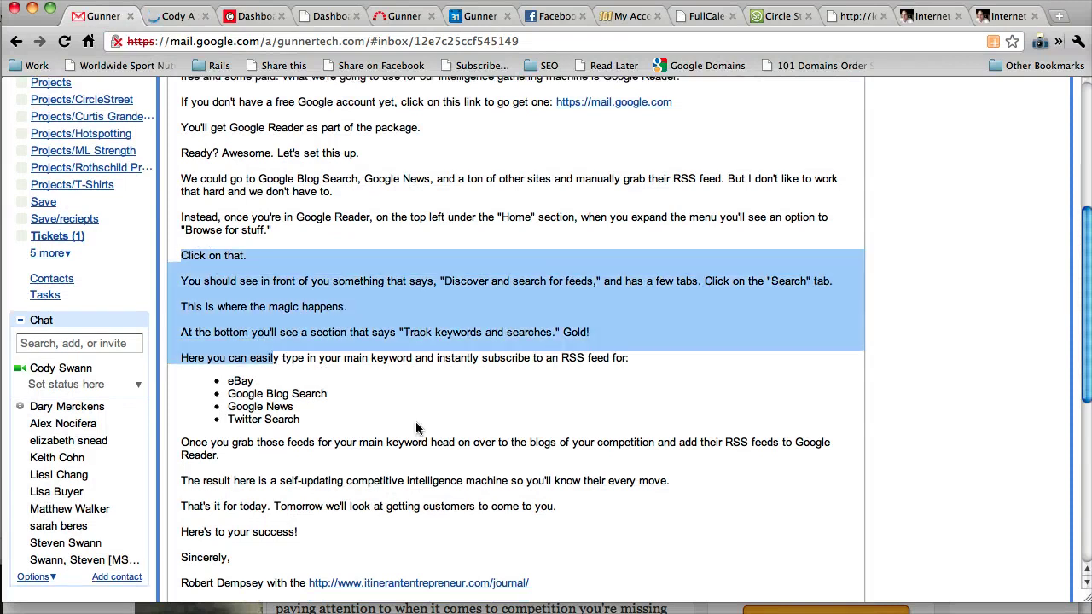
{"action": "key", "text": "super+Tab"}
{"action": "key", "text": "super+t"}
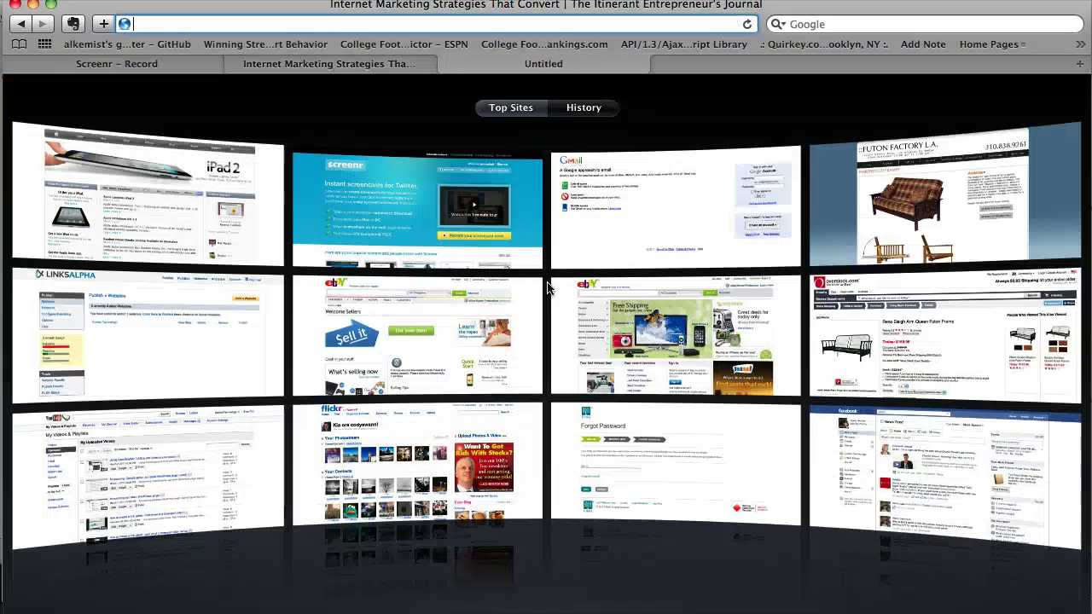
Load google.com in the new tab and go to its Sign in page
{"action": "key", "text": "Tab"}
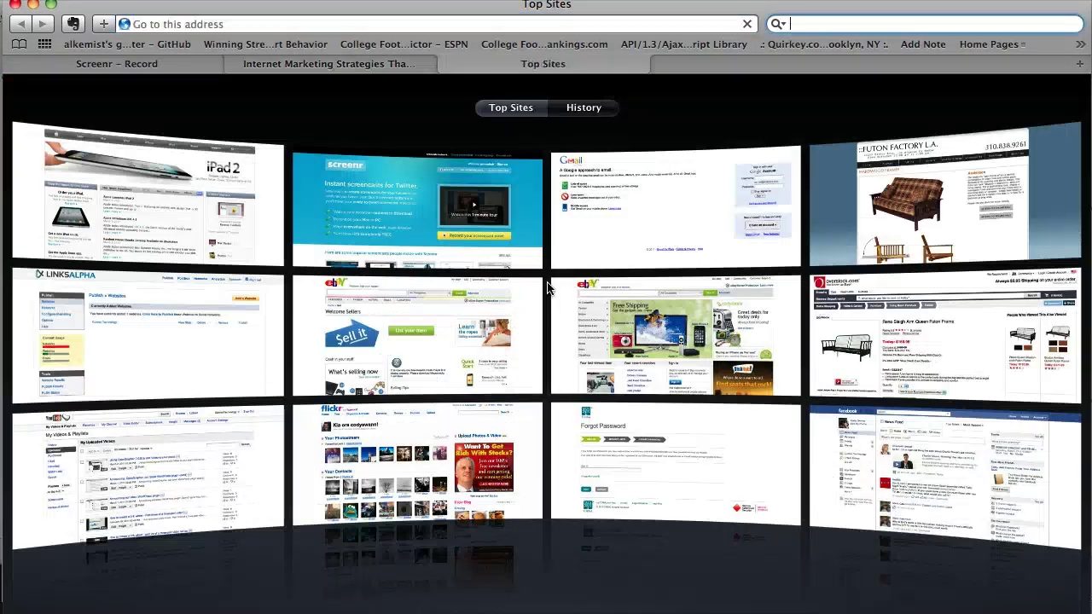
{"action": "key", "text": "shift+Tab"}
{"action": "type", "text": "google.c"}
{"action": "key", "text": "Return"}
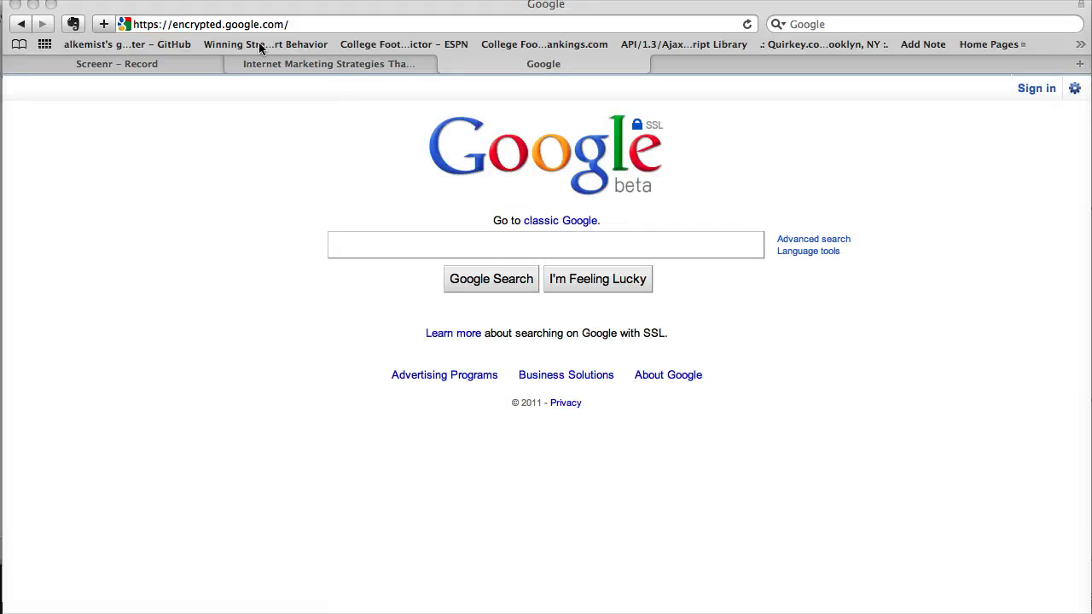
{"action": "left_click", "coordinate": [1047, 96]}
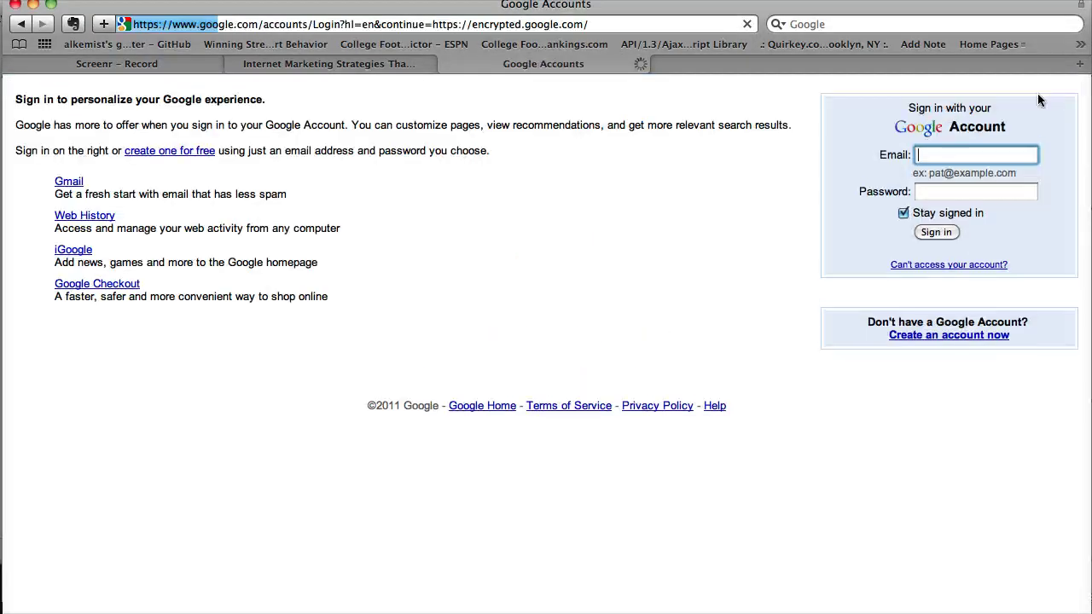
Start a new Google account, entering the current e-mail address and a chosen password
{"action": "left_click", "coordinate": [936, 369]}
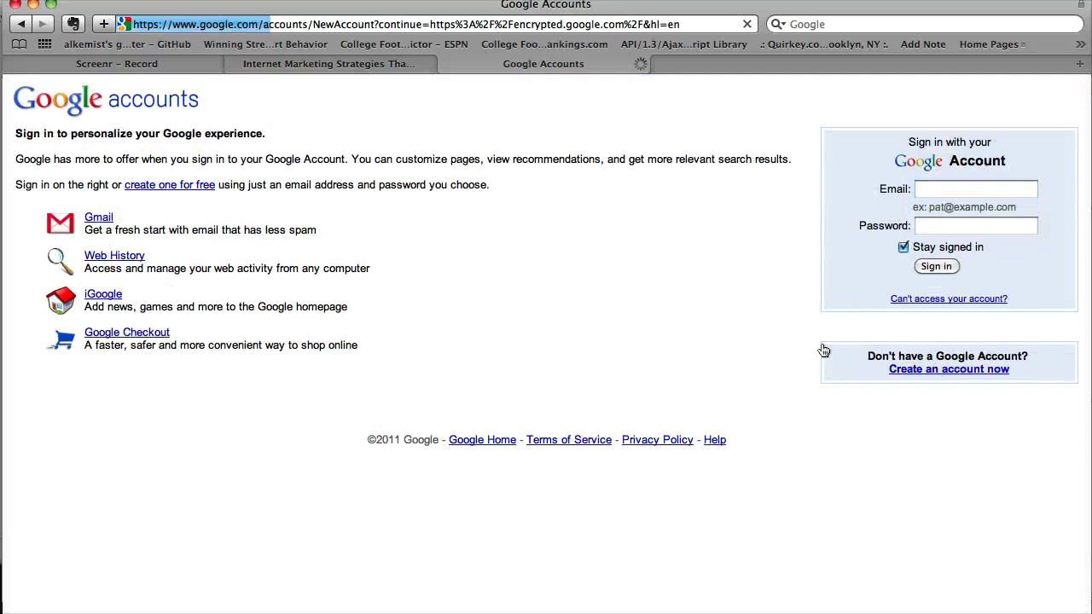
{"action": "left_click", "coordinate": [268, 240]}
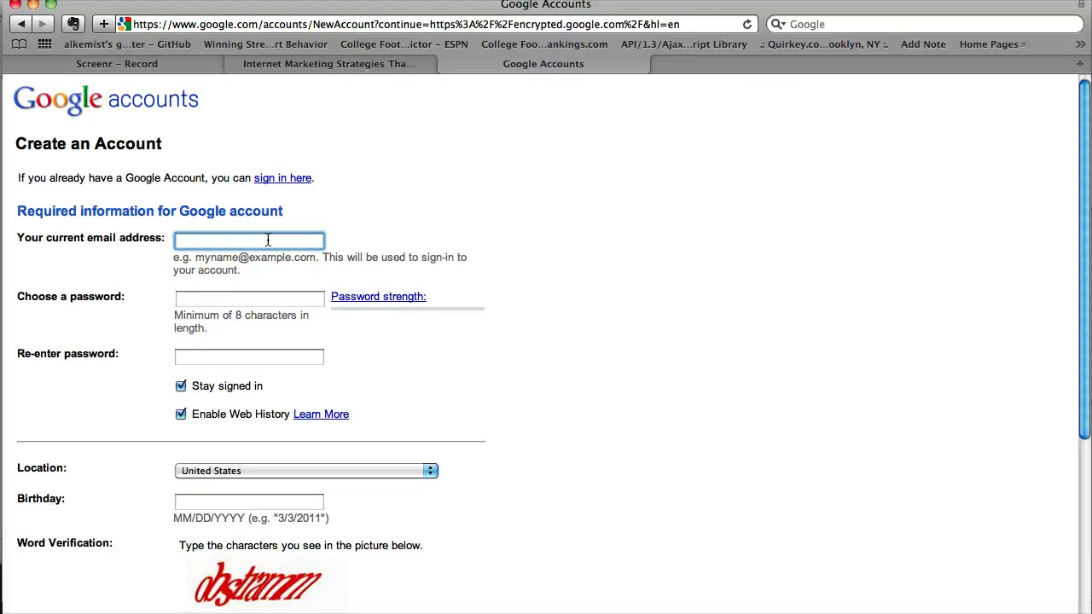
{"action": "key", "text": "Tab"}
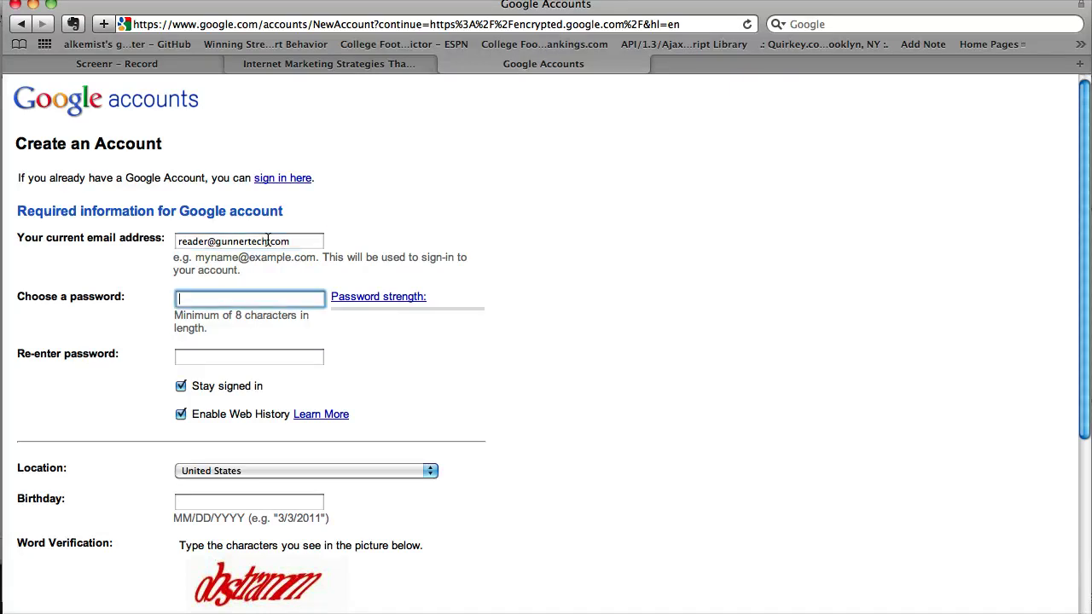
{"action": "type", "text": "password"}
{"action": "key", "text": "Tab"}
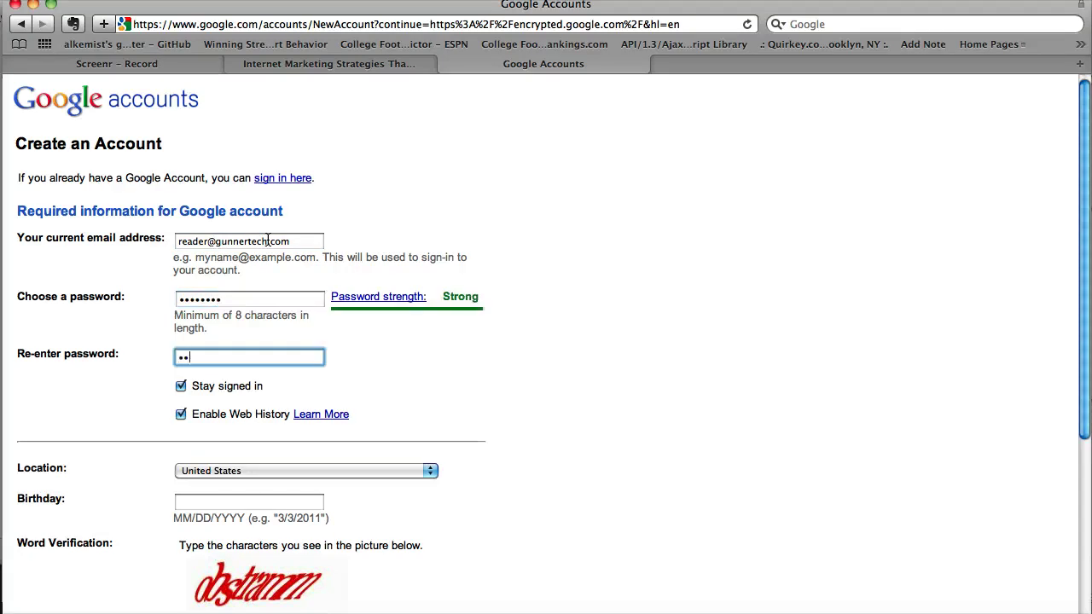
{"action": "type", "text": "password"}
Enter birthday 01/01/1962 and the word verification characters, then accept and create the account
{"action": "scroll", "coordinate": [194, 478], "scroll_direction": "down", "scroll_amount": 1}
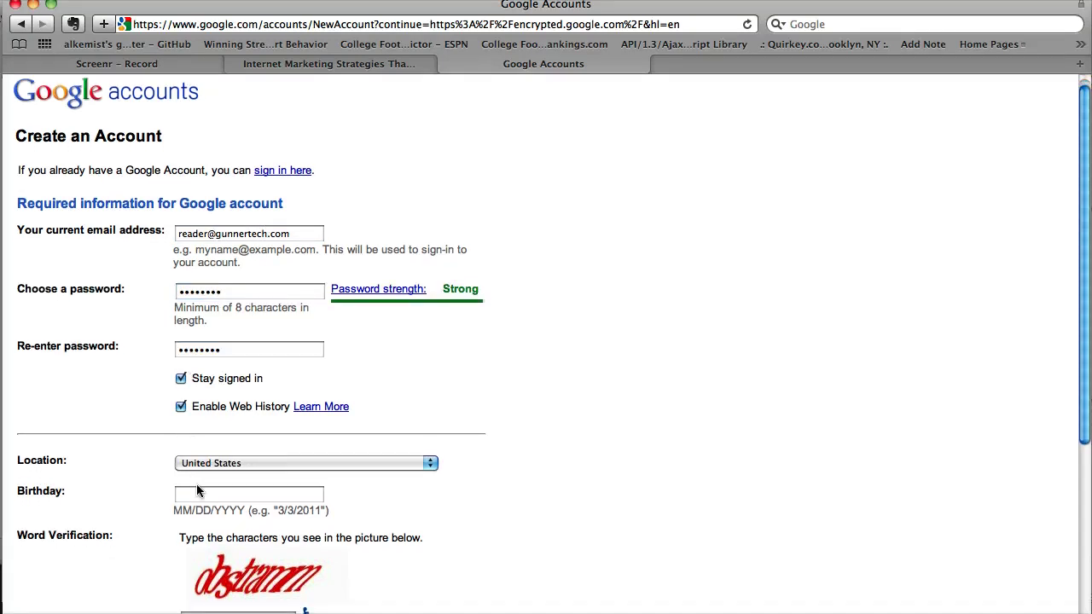
{"action": "scroll", "coordinate": [196, 484], "scroll_direction": "down", "scroll_amount": 1}
{"action": "left_click", "coordinate": [196, 484]}
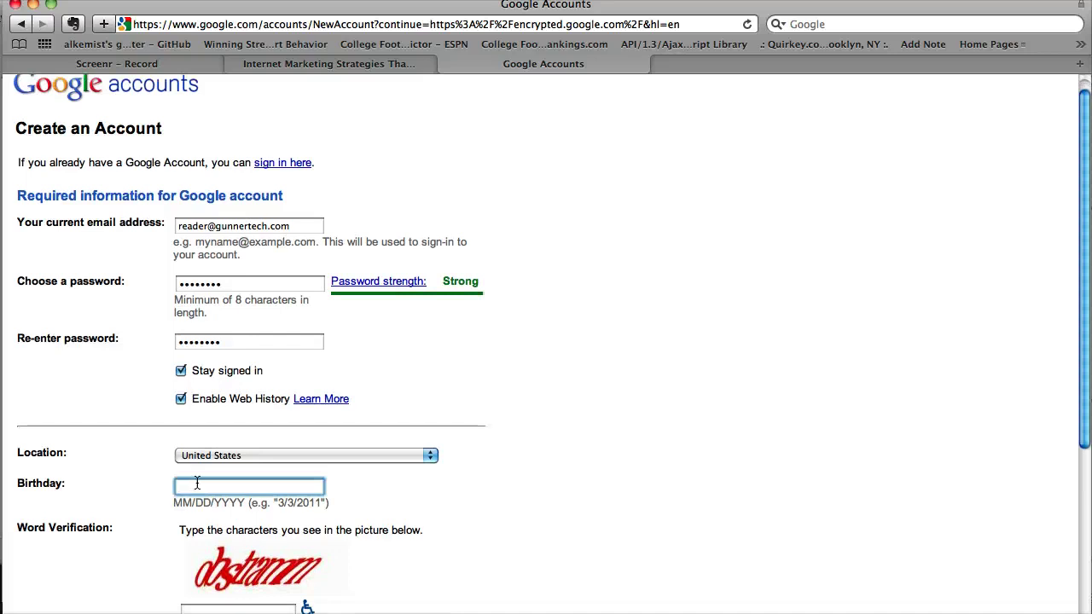
{"action": "type", "text": "01/01/1962"}
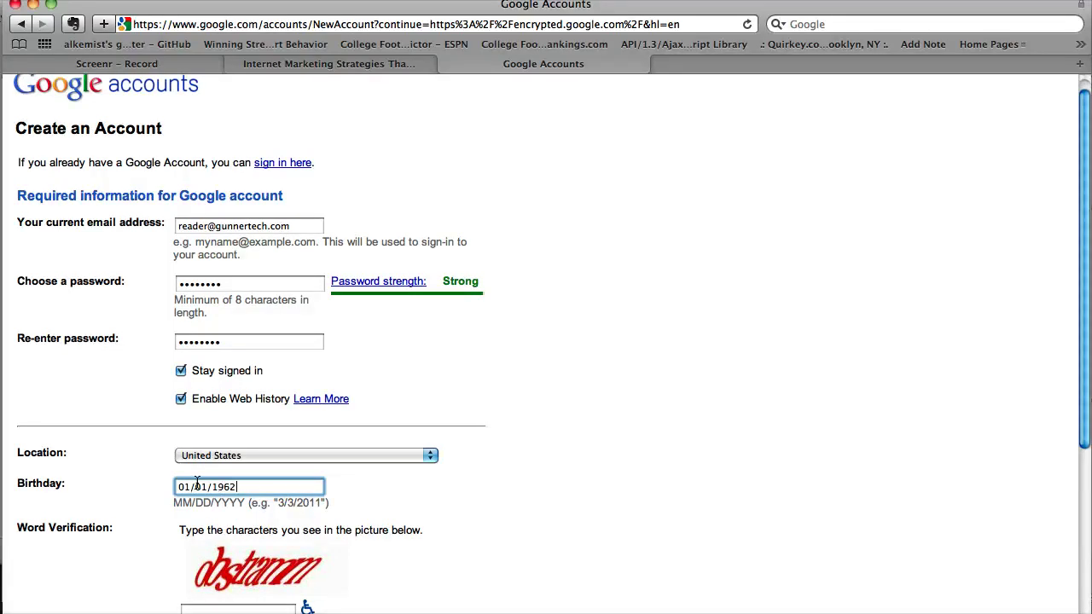
{"action": "scroll", "coordinate": [196, 484], "scroll_direction": "down", "scroll_amount": 3}
{"action": "left_click", "coordinate": [194, 476]}
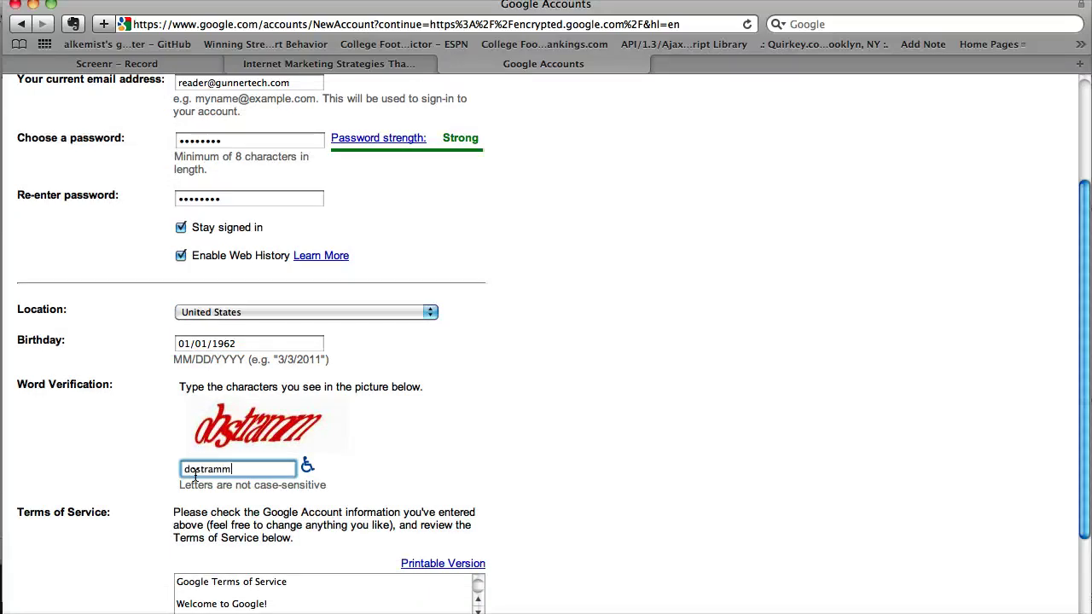
{"action": "type", "text": "dostramm"}
{"action": "scroll", "coordinate": [195, 476], "scroll_direction": "down", "scroll_amount": 5}
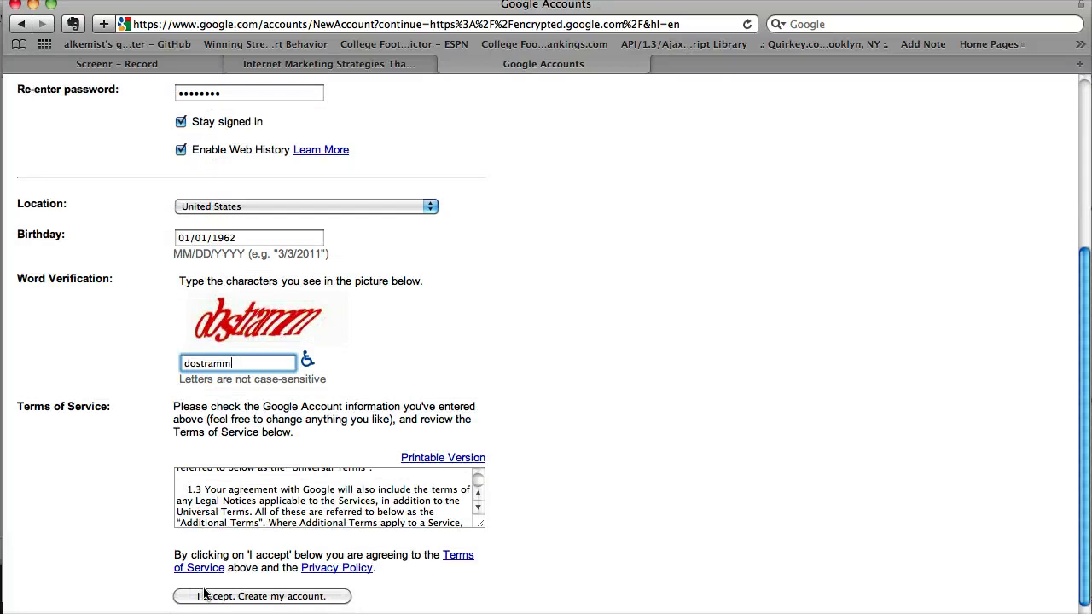
{"action": "left_click", "coordinate": [204, 598]}
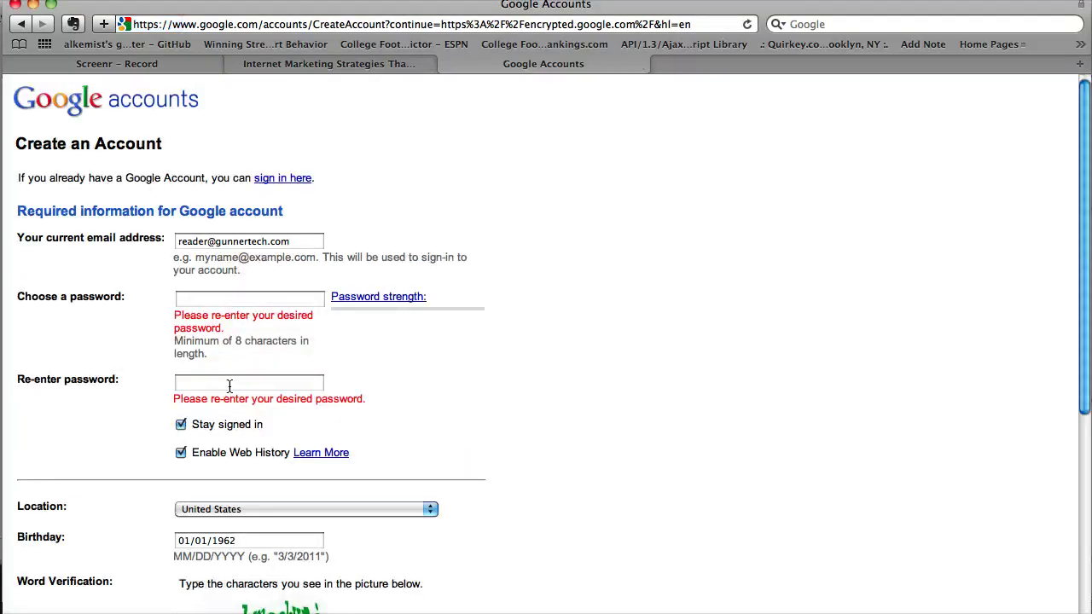
Re-enter the password fields and the new verification characters, and resubmit the form
{"action": "left_click", "coordinate": [239, 303]}
{"action": "type", "text": "d"}
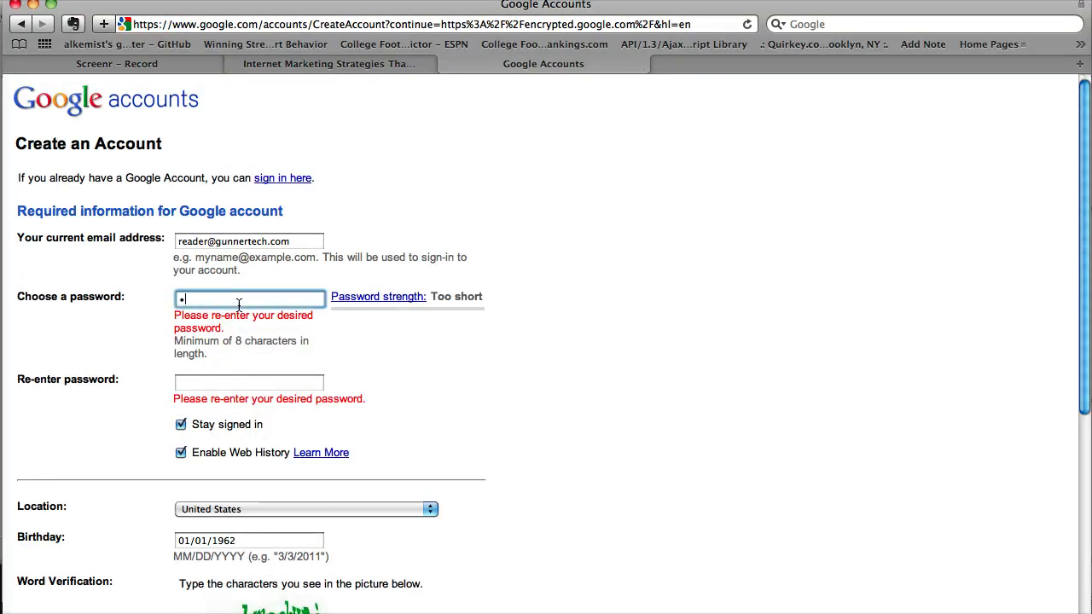
{"action": "type", "text": "1"}
{"action": "key", "text": "Tab"}
{"action": "type", "text": "d"}
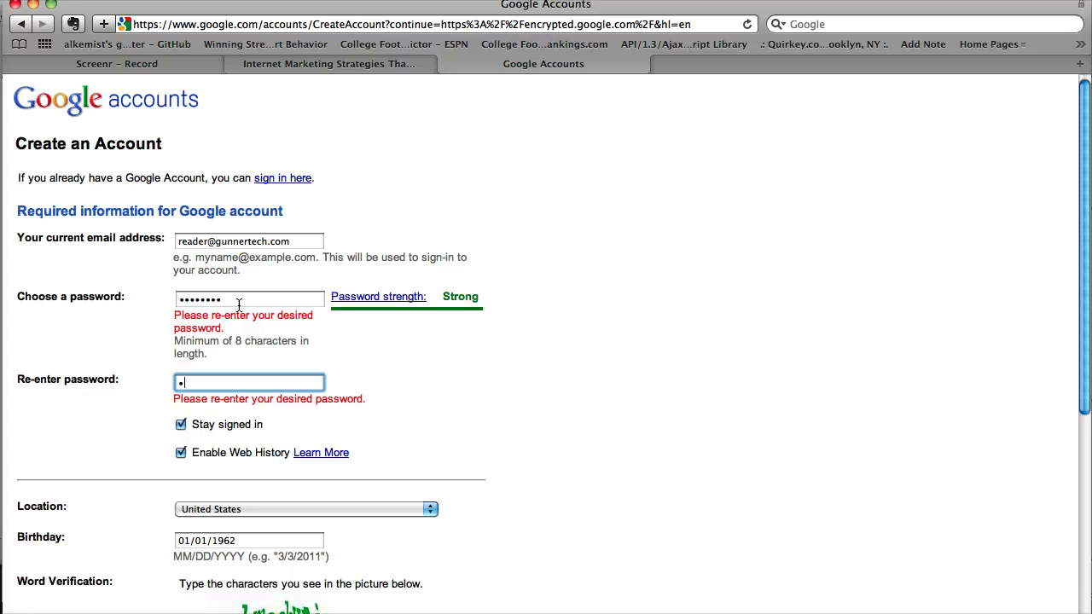
{"action": "scroll", "coordinate": [162, 368], "scroll_direction": "down", "scroll_amount": 5}
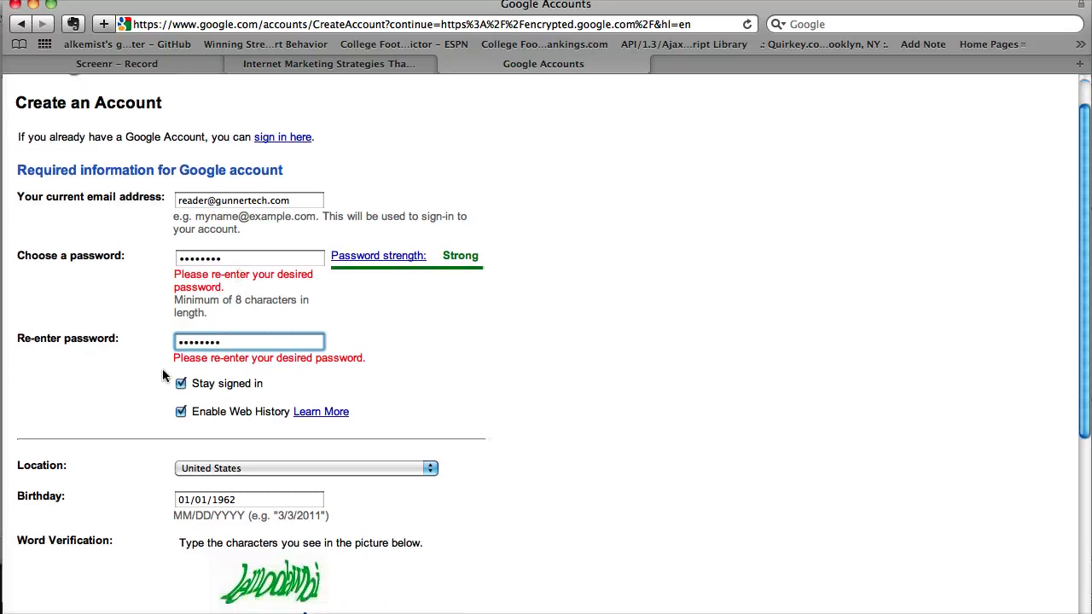
{"action": "left_click", "coordinate": [214, 510]}
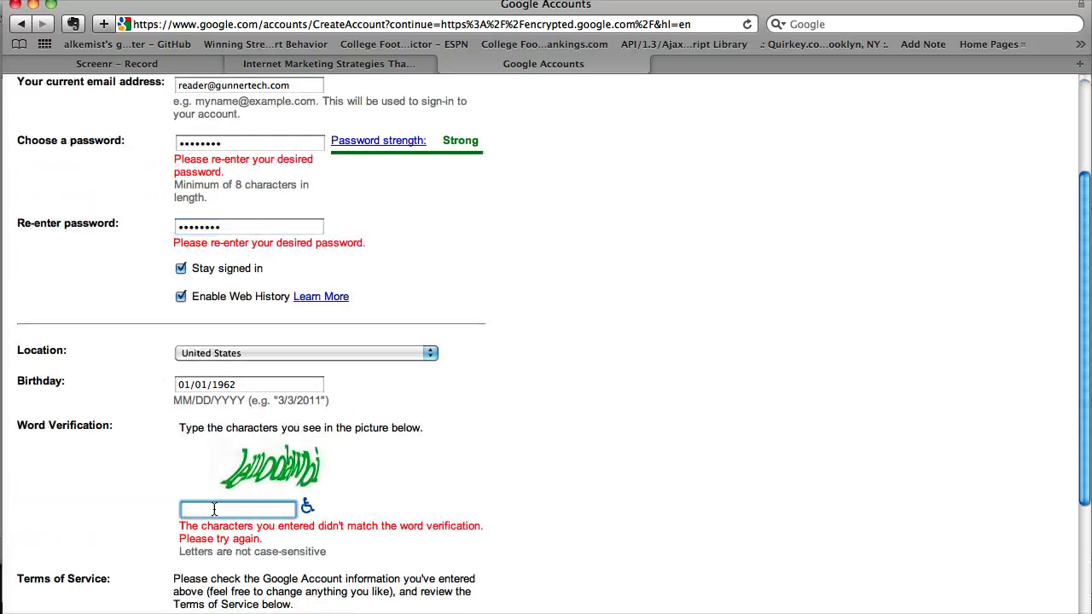
{"action": "type", "text": "lemodawbi"}
{"action": "key", "text": "Return"}
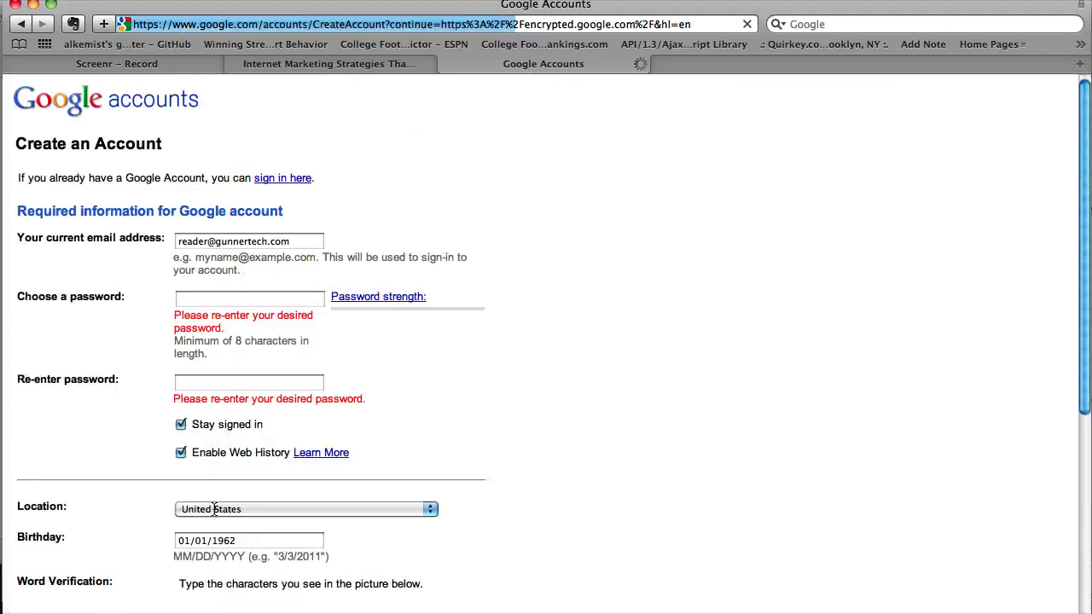
Retype the cleared password, enter fresh verification characters, and submit until the account is created
{"action": "left_click", "coordinate": [220, 301]}
{"action": "type", "text": "•"}
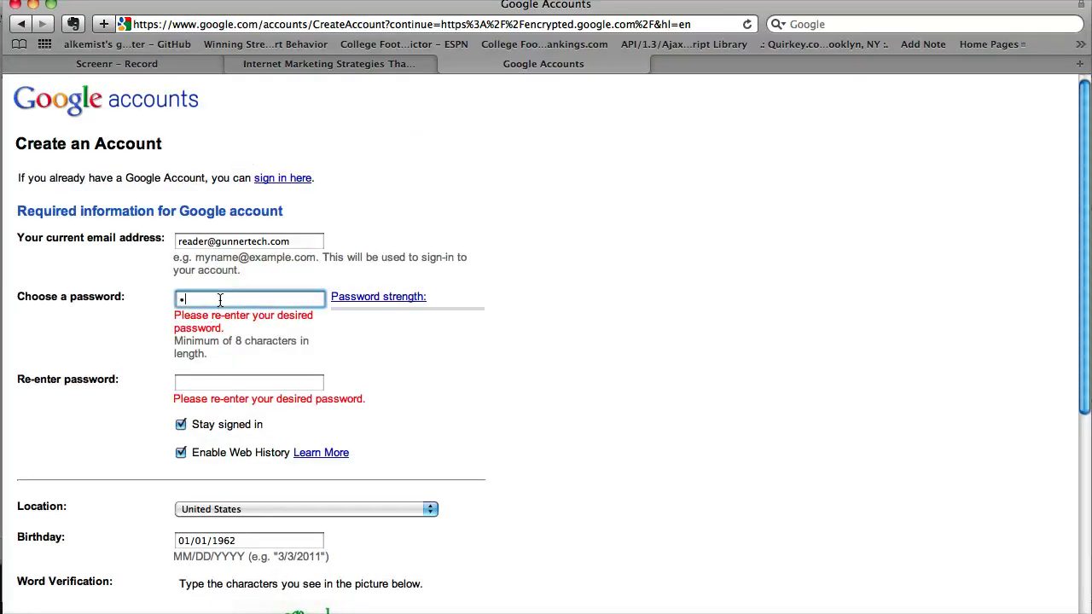
{"action": "type", "text": "••"}
{"action": "key", "text": "Tab"}
{"action": "type", "text": "••"}
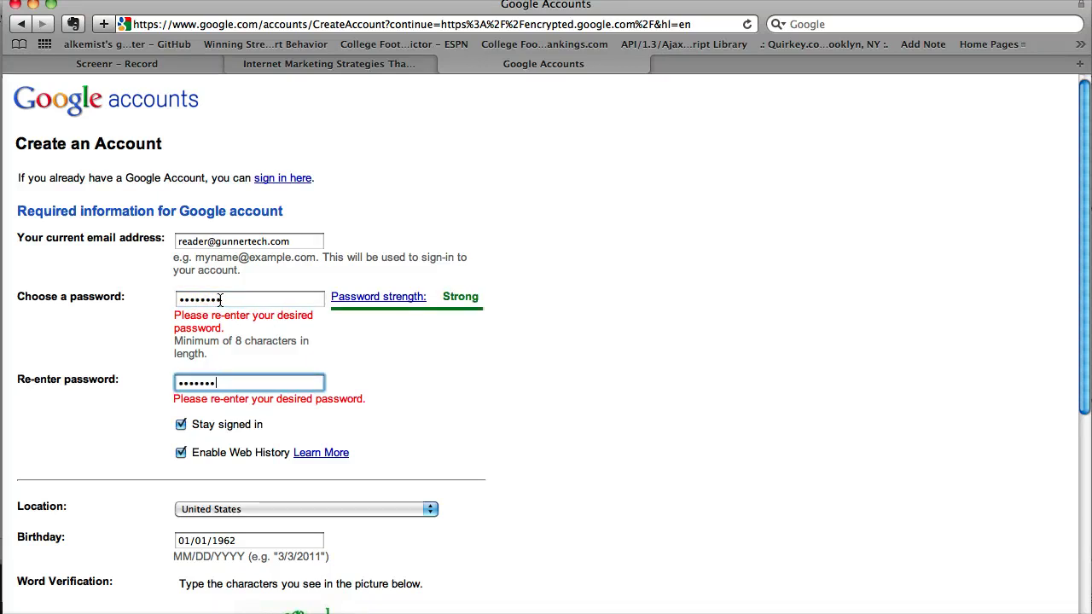
{"action": "key", "text": "Tab"}
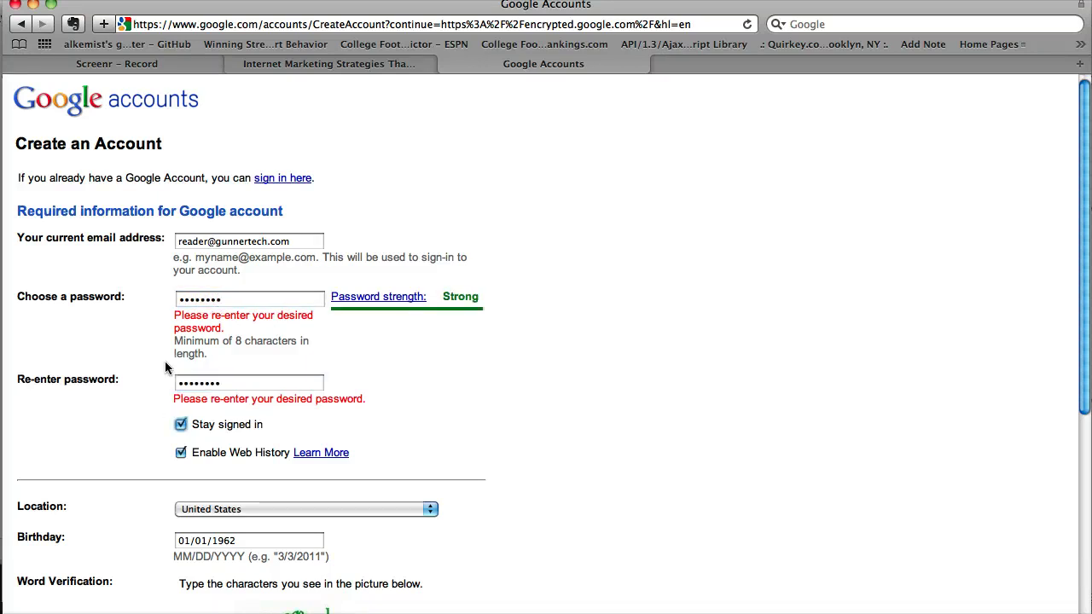
{"action": "scroll", "coordinate": [154, 407], "scroll_direction": "down", "scroll_amount": 3}
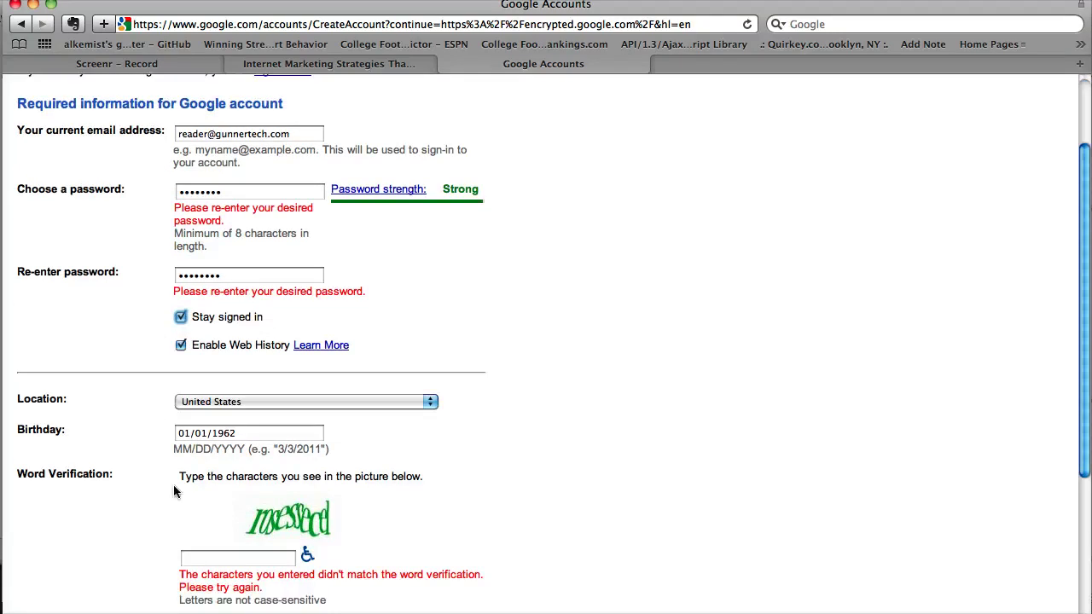
{"action": "left_click", "coordinate": [206, 560]}
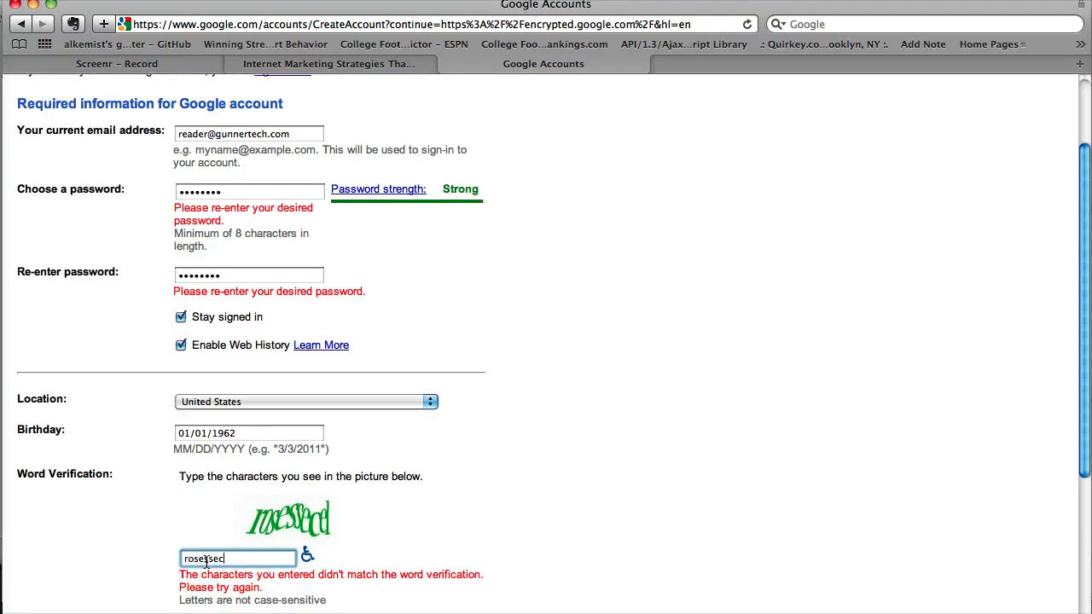
{"action": "type", "text": "rosessecel"}
{"action": "key", "text": "Return"}
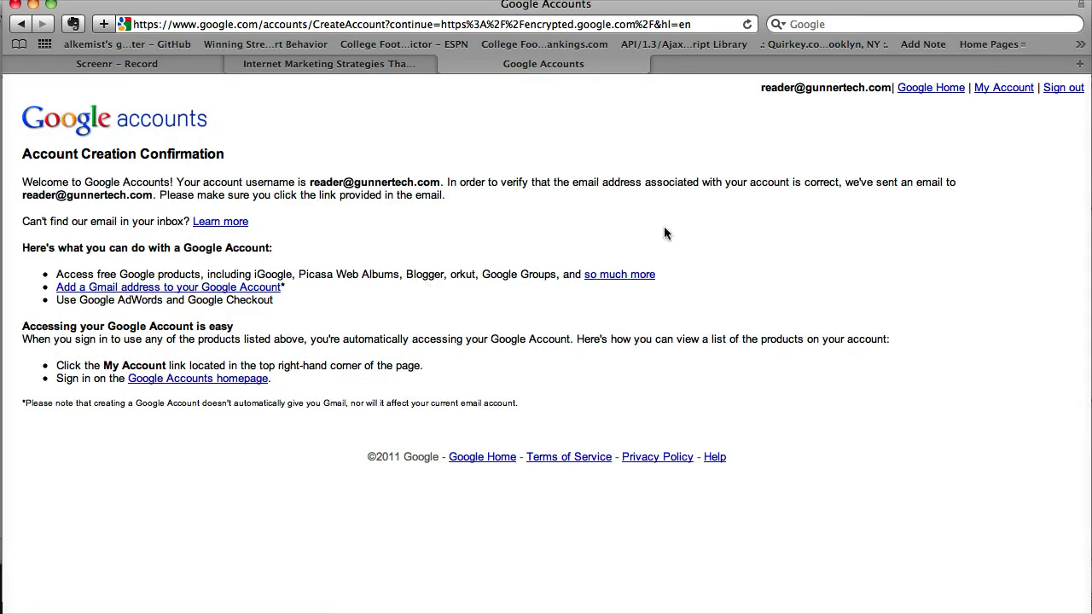
Go from the account settings page to the full More Google Products list
{"action": "left_click", "coordinate": [997, 92]}
{"action": "scroll", "coordinate": [285, 293], "scroll_direction": "down", "scroll_amount": 2}
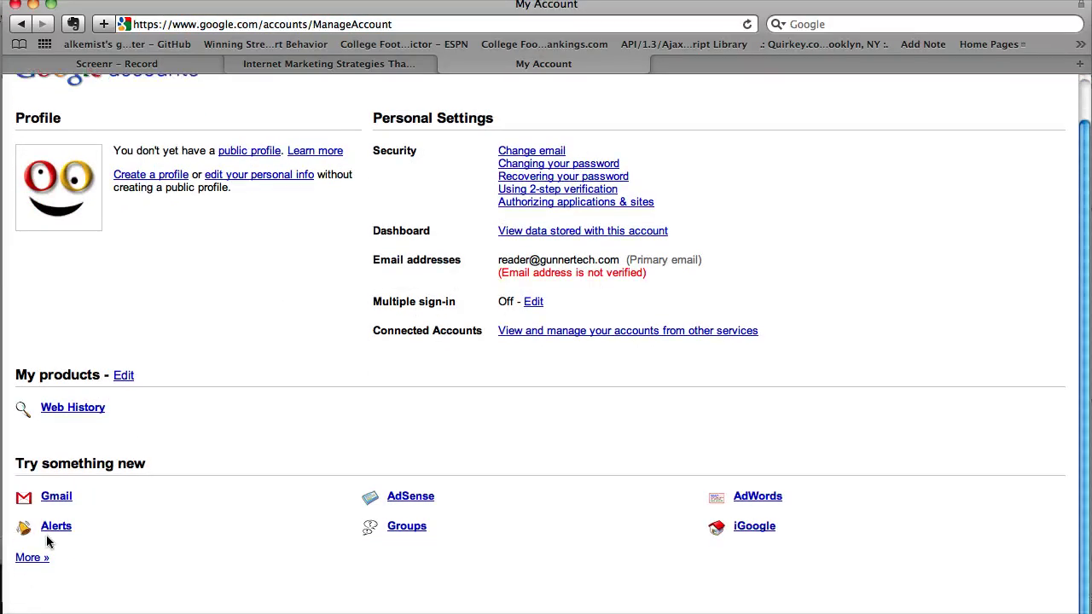
{"action": "left_click", "coordinate": [29, 559]}
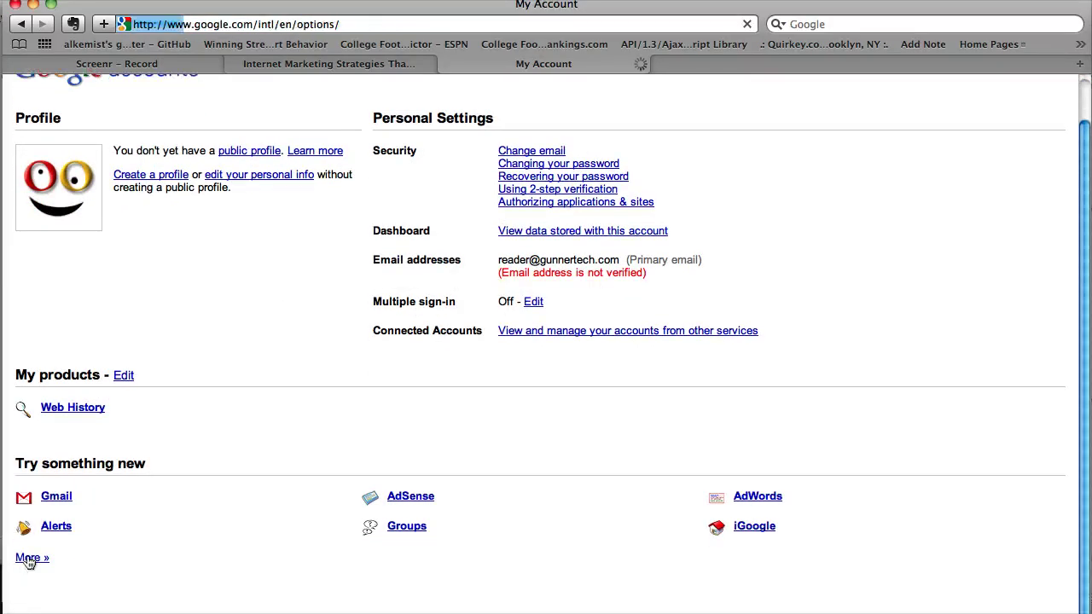
{"action": "scroll", "coordinate": [417, 318], "scroll_direction": "down", "scroll_amount": 5}
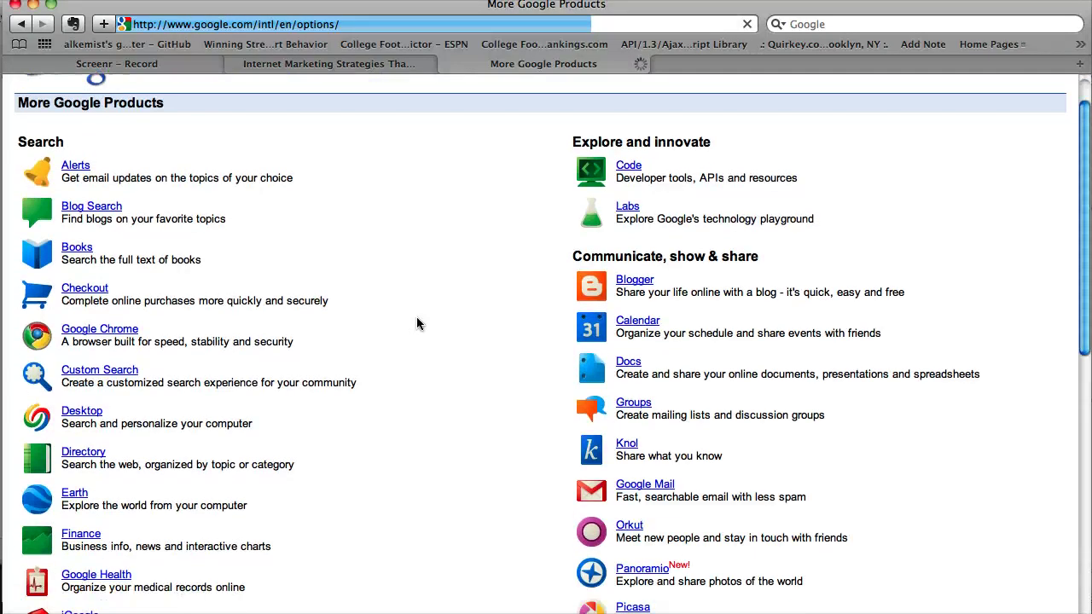
{"action": "scroll", "coordinate": [416, 323], "scroll_direction": "down", "scroll_amount": 10}
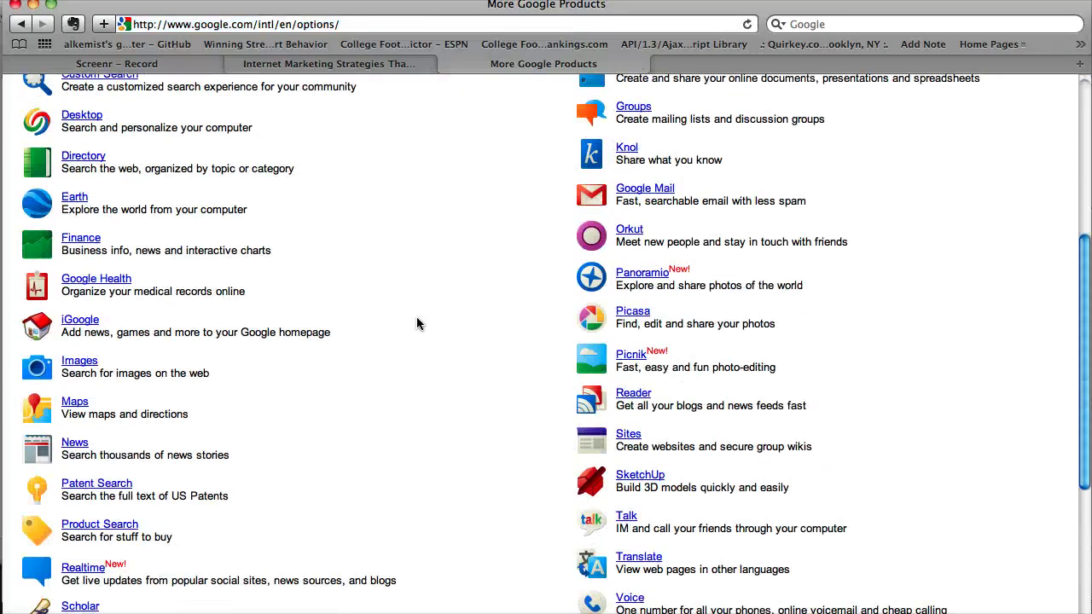
{"action": "scroll", "coordinate": [416, 323], "scroll_direction": "down", "scroll_amount": 4}
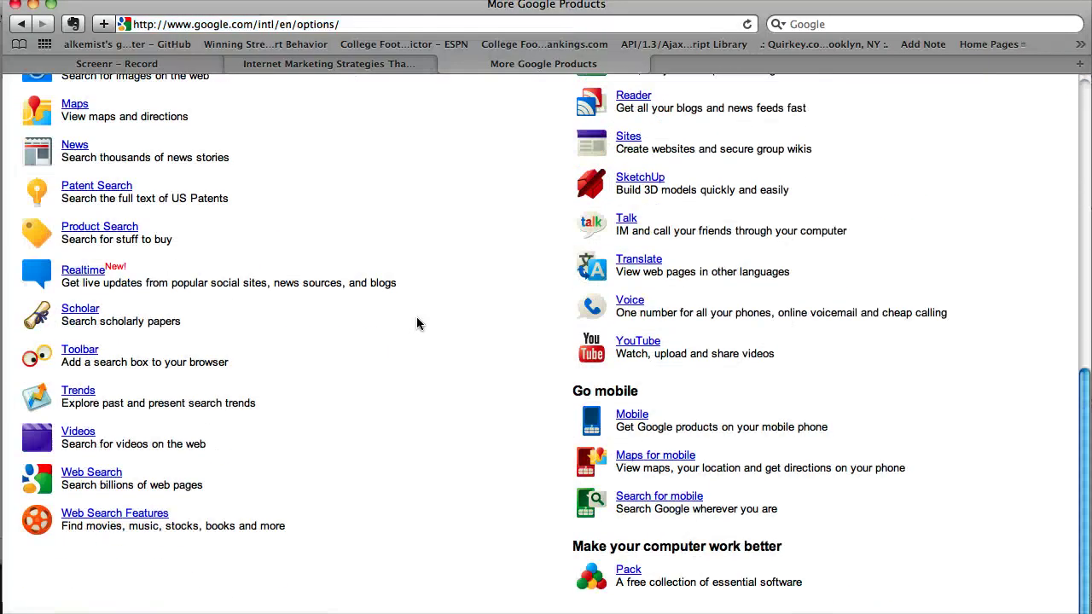
{"action": "scroll", "coordinate": [416, 323], "scroll_direction": "up", "scroll_amount": 14}
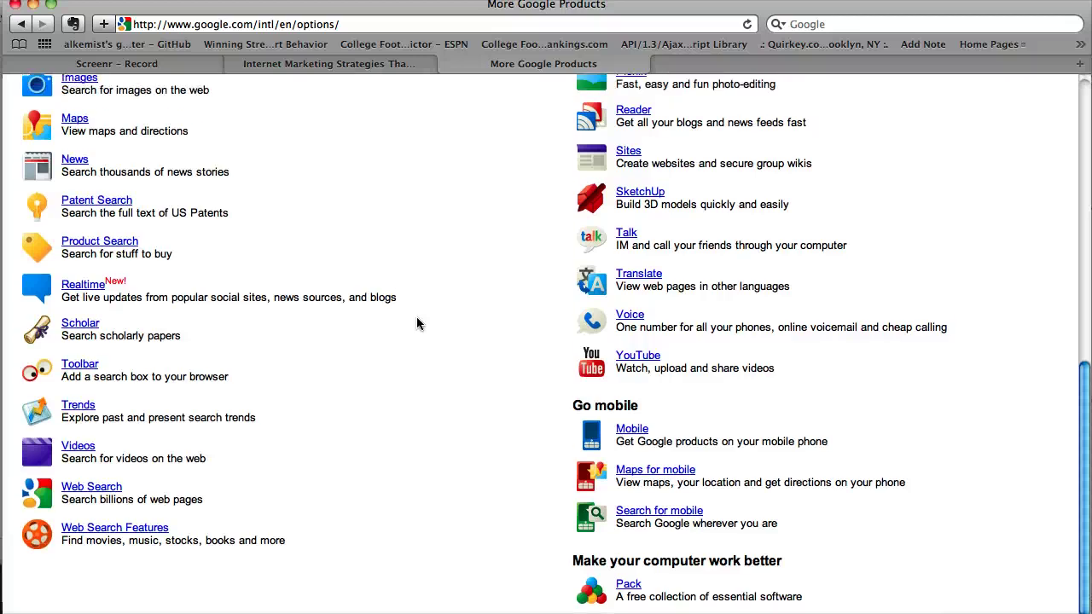
{"action": "scroll", "coordinate": [416, 323], "scroll_direction": "up", "scroll_amount": 5}
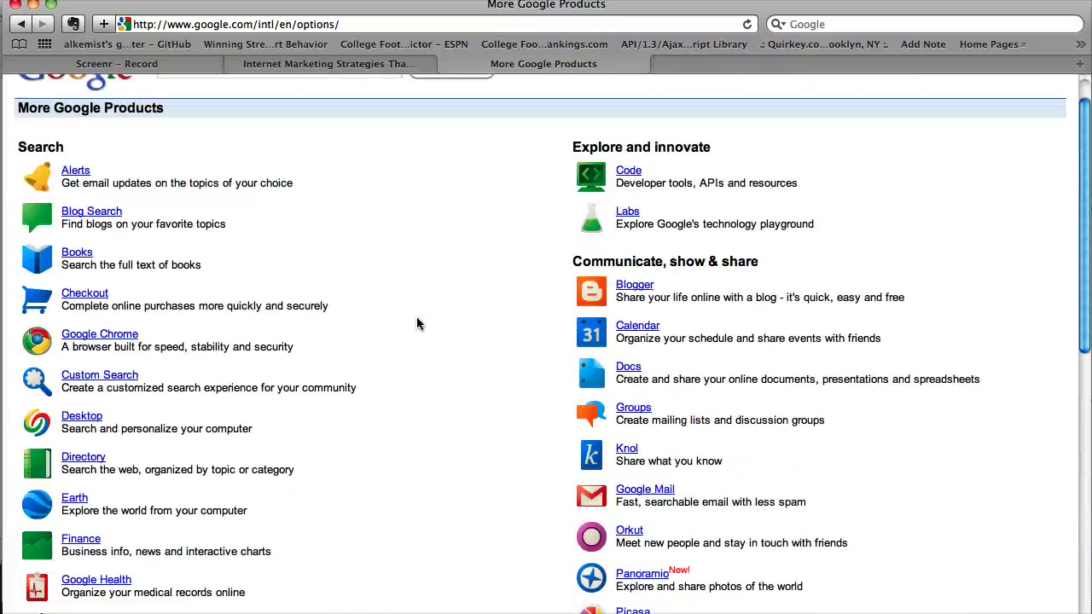
Find 'Reader' in the products list and open Google Reader
{"action": "key", "text": "super+f"}
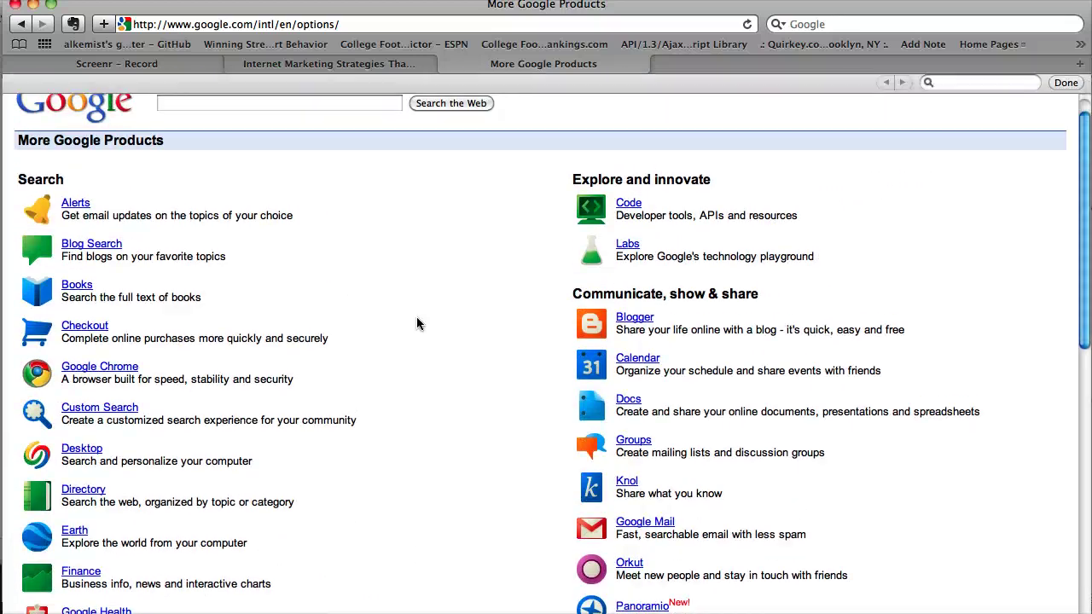
{"action": "type", "text": "Reader"}
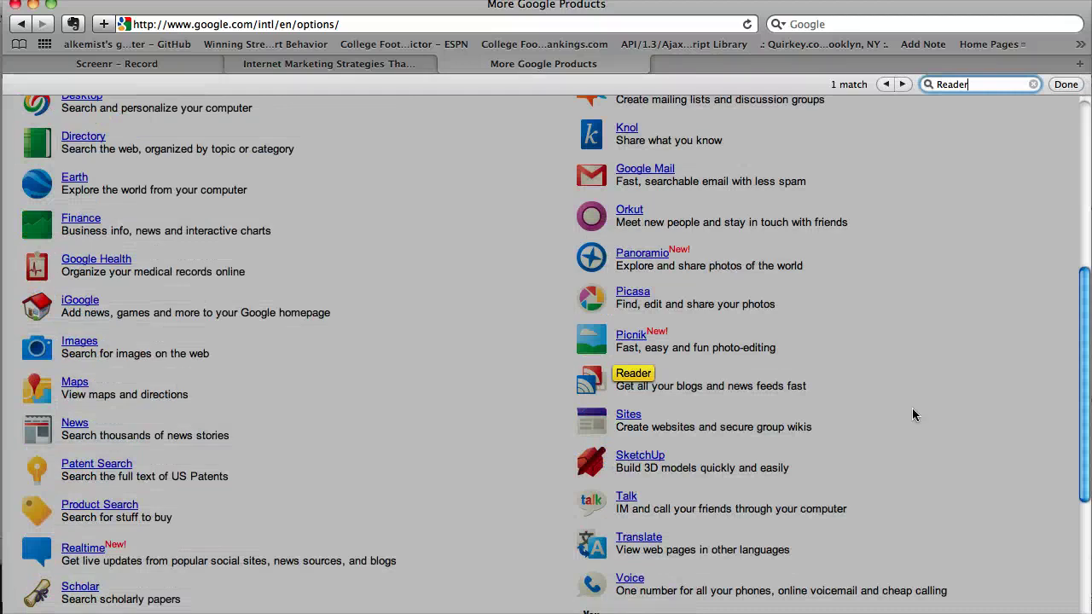
{"action": "left_click", "coordinate": [836, 386]}
{"action": "left_click", "coordinate": [645, 376]}
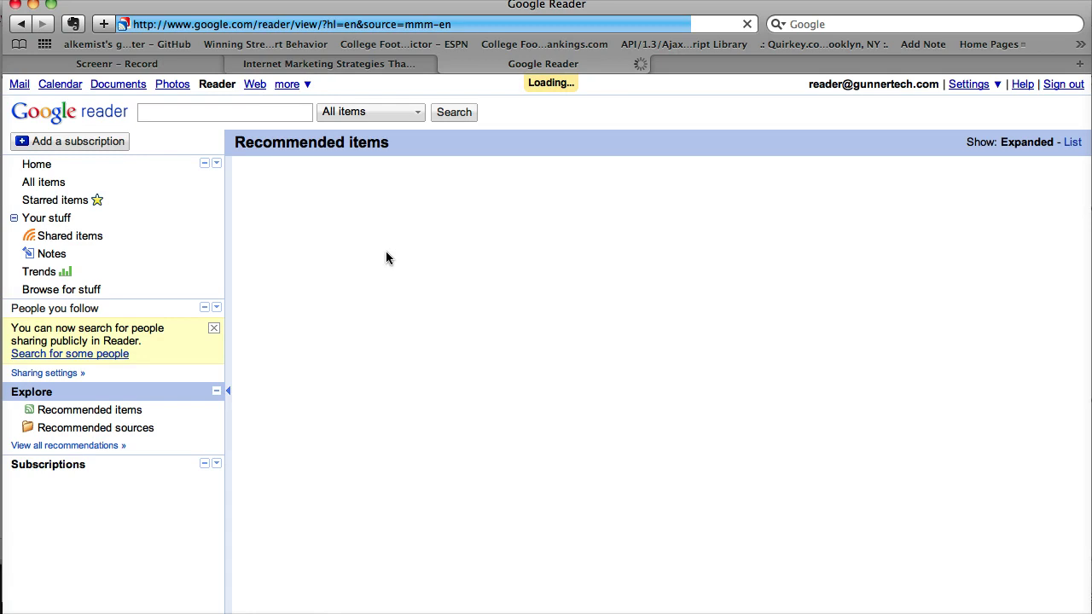
{"action": "key", "text": "super+Tab"}
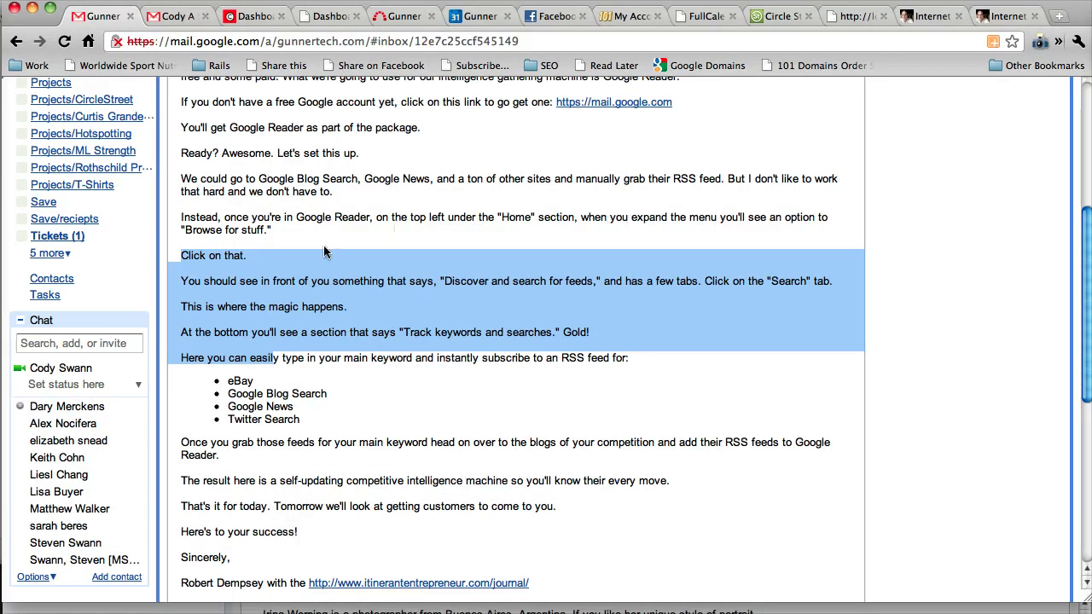
{"action": "key", "text": "super+Tab"}
{"action": "key", "text": "super+Tab"}
{"action": "left_click", "coordinate": [53, 605]}
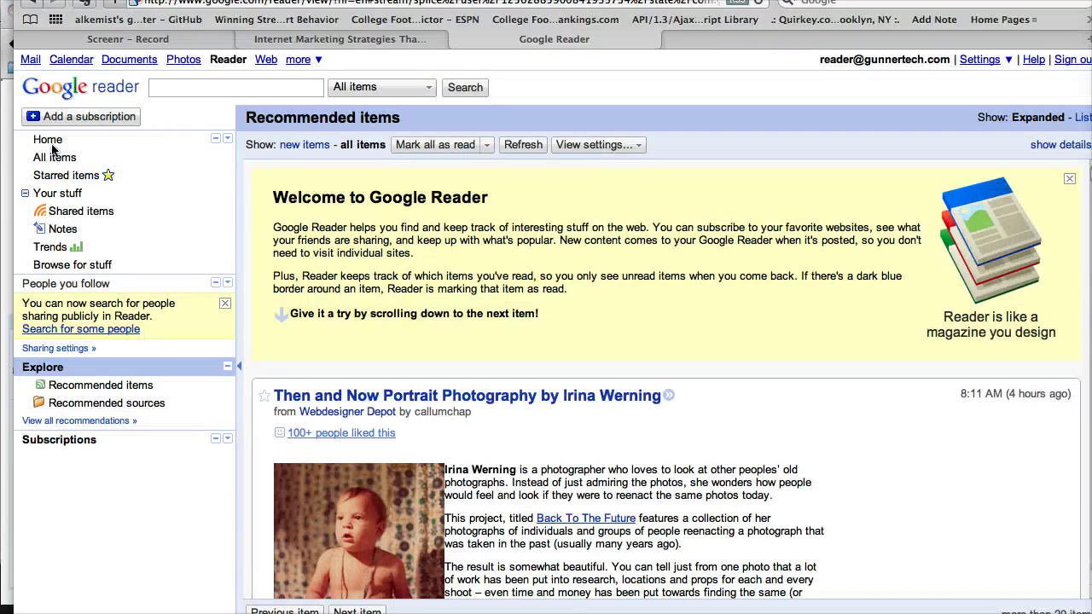
Go from Reader Home through the feed directory to the Search tab, checking the instructions email
{"action": "left_click", "coordinate": [49, 142]}
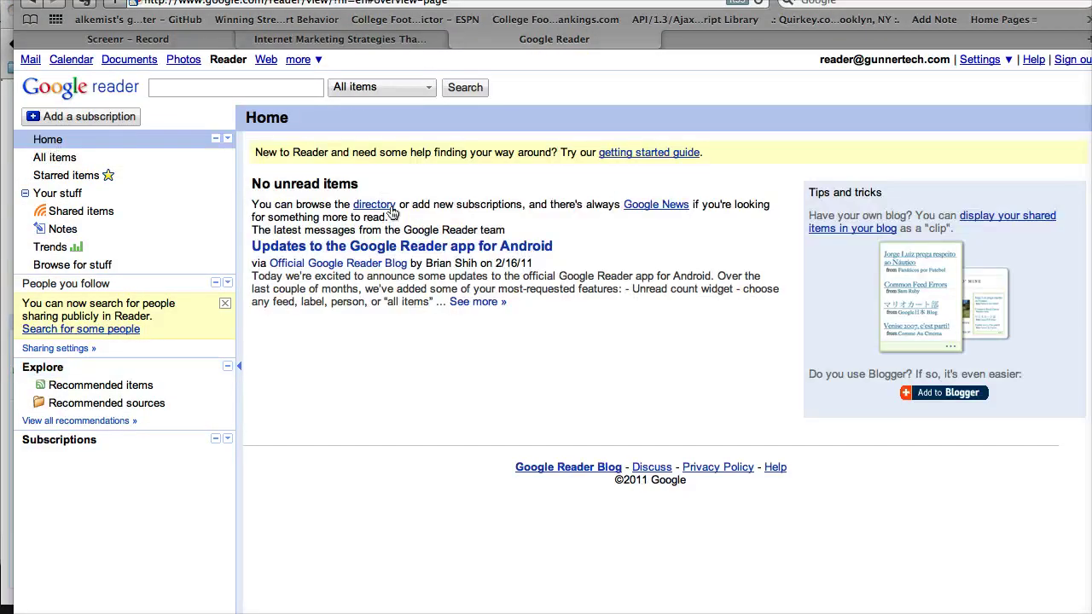
{"action": "left_click", "coordinate": [376, 206]}
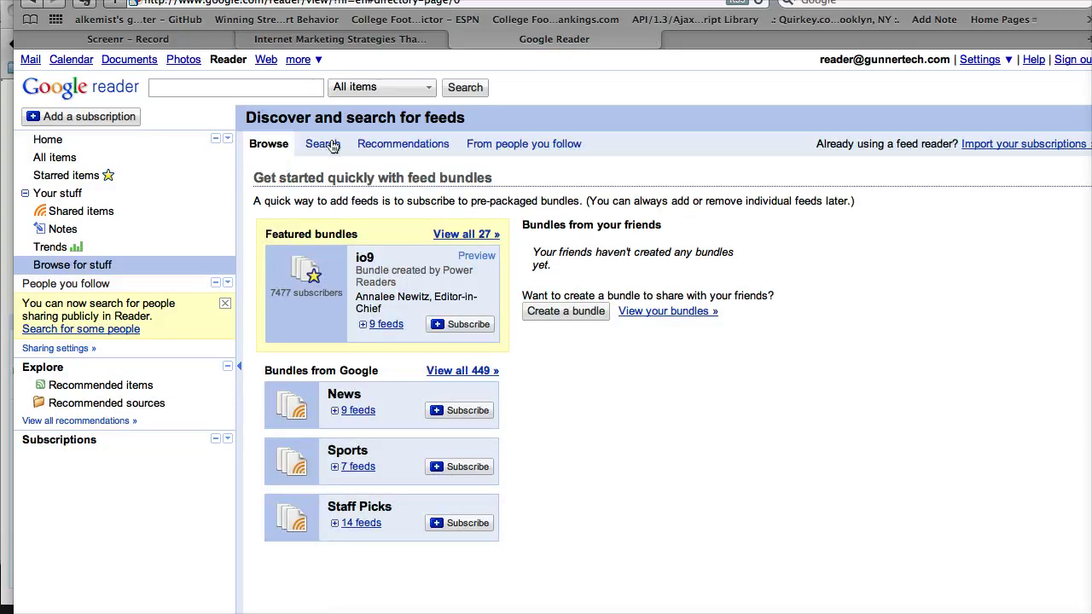
{"action": "left_click", "coordinate": [328, 148]}
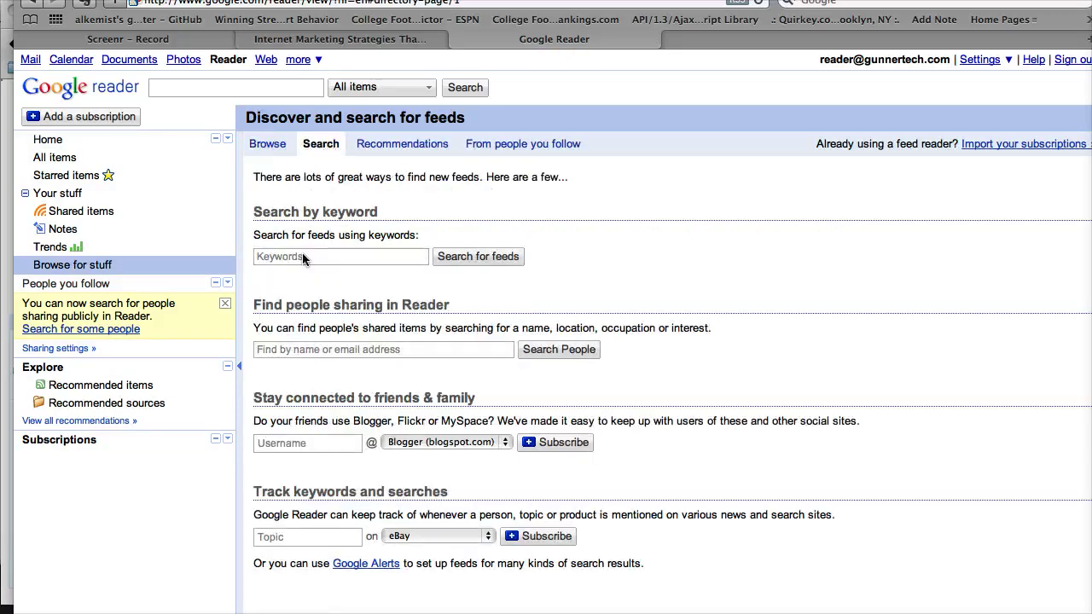
{"action": "key", "text": "super+Tab"}
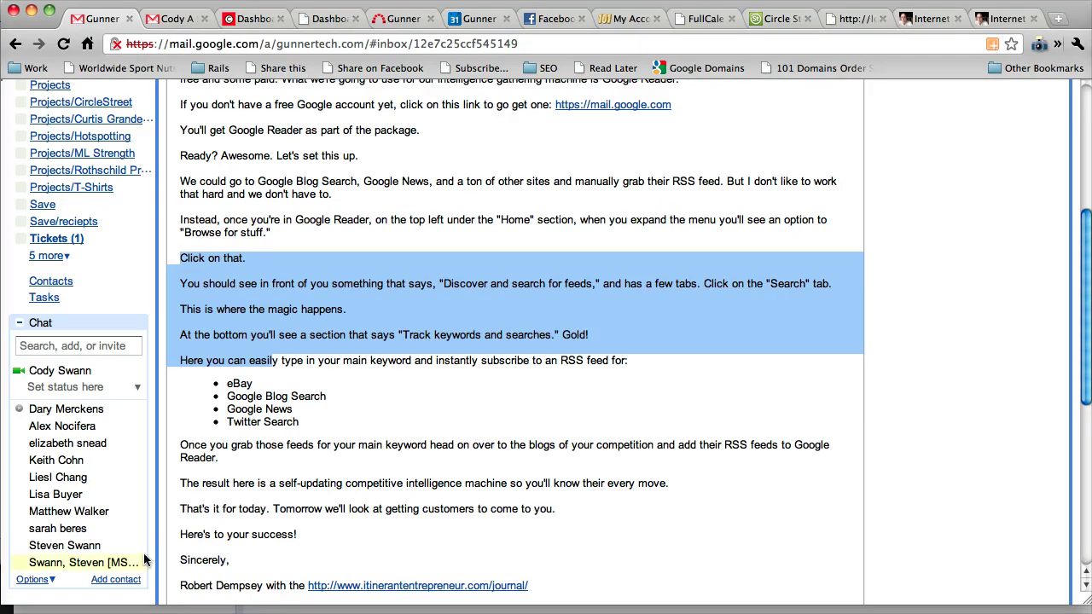
{"action": "key", "text": "super+Tab"}
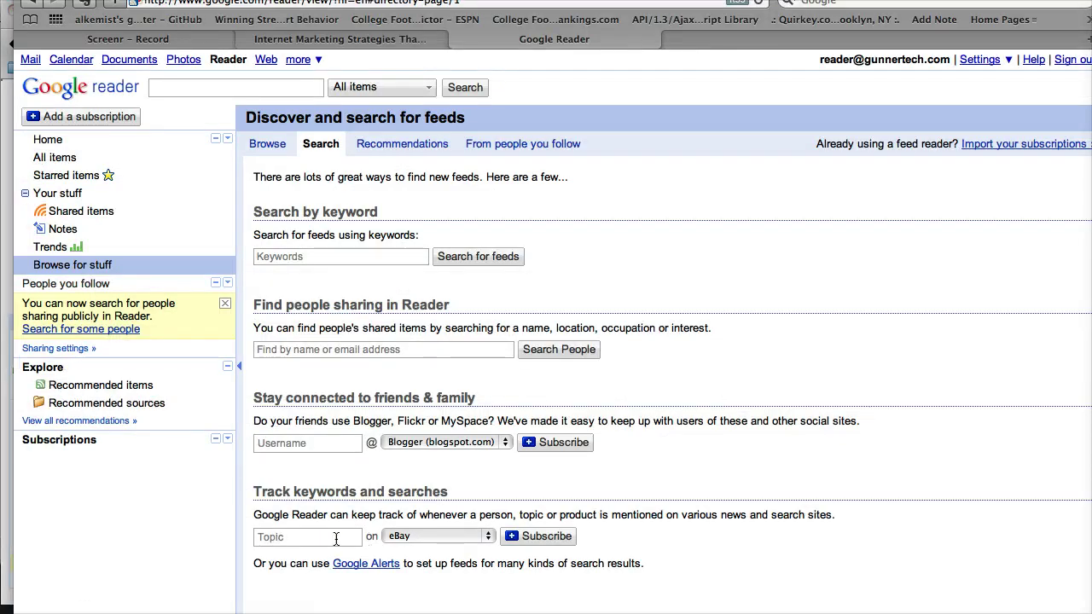
Track the topic 'Digital Technology Consulting' with Twitter Search as the source and subscribe
{"action": "left_click", "coordinate": [445, 537]}
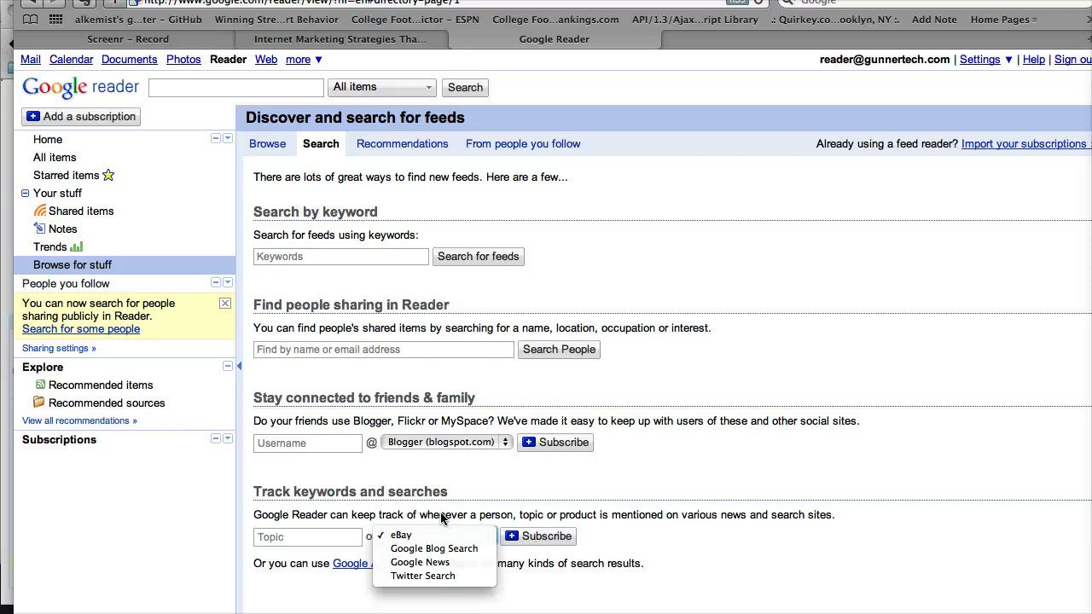
{"action": "left_click", "coordinate": [442, 518]}
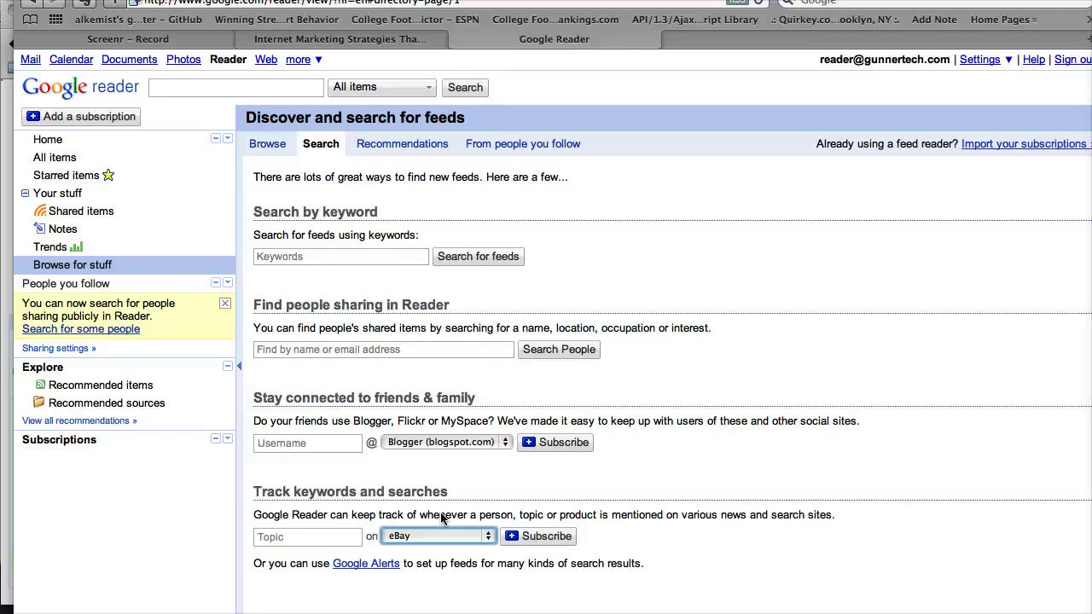
{"action": "left_click", "coordinate": [307, 535]}
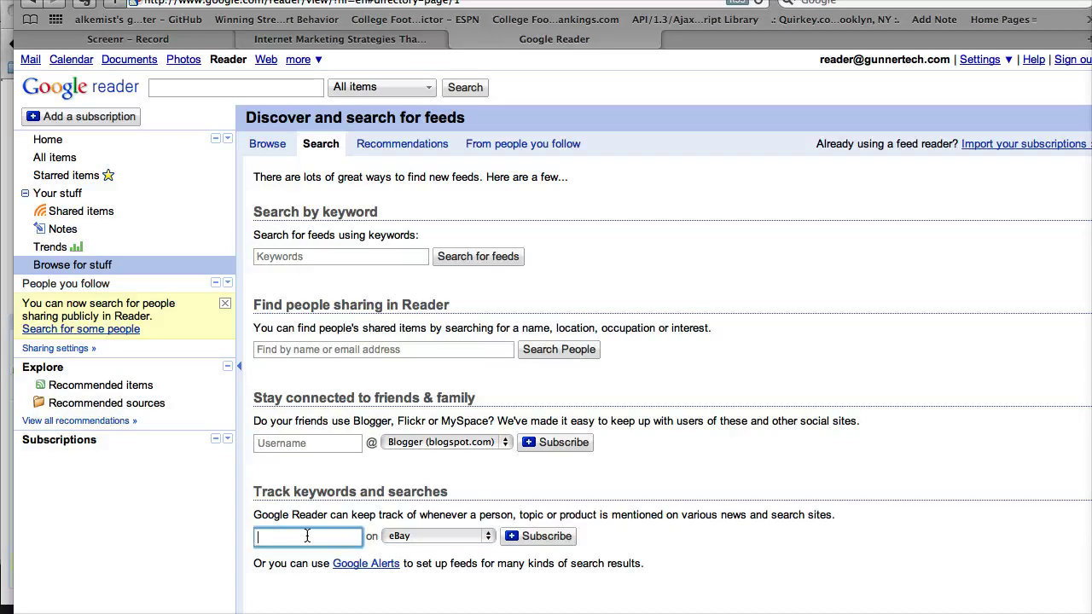
{"action": "type", "text": "Digital"}
{"action": "type", "text": " Technology"}
{"action": "type", "text": " Consulting"}
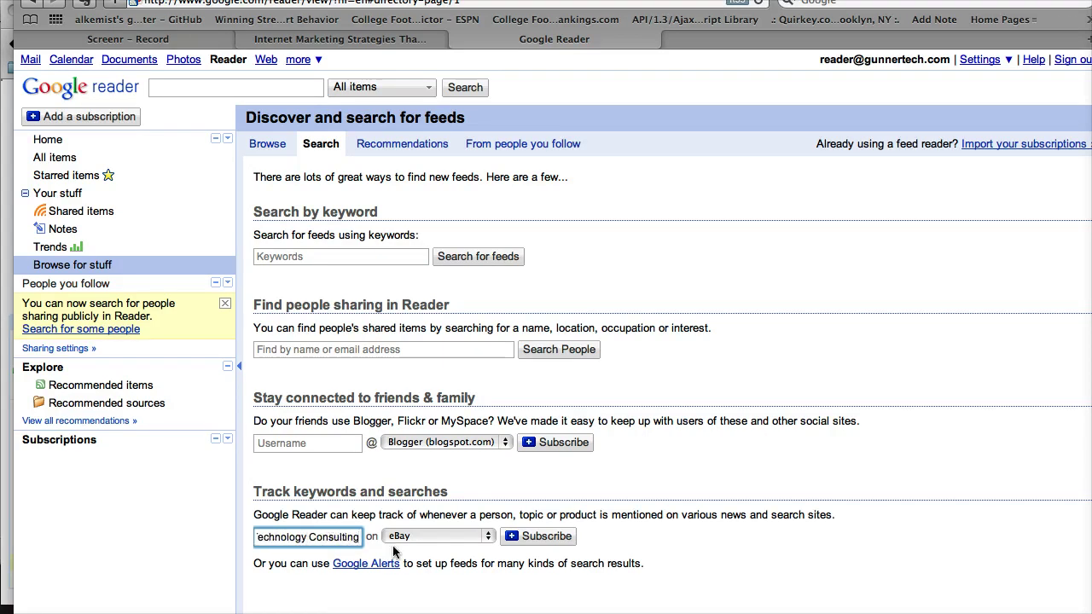
{"action": "left_click", "coordinate": [398, 537]}
{"action": "left_click", "coordinate": [416, 576]}
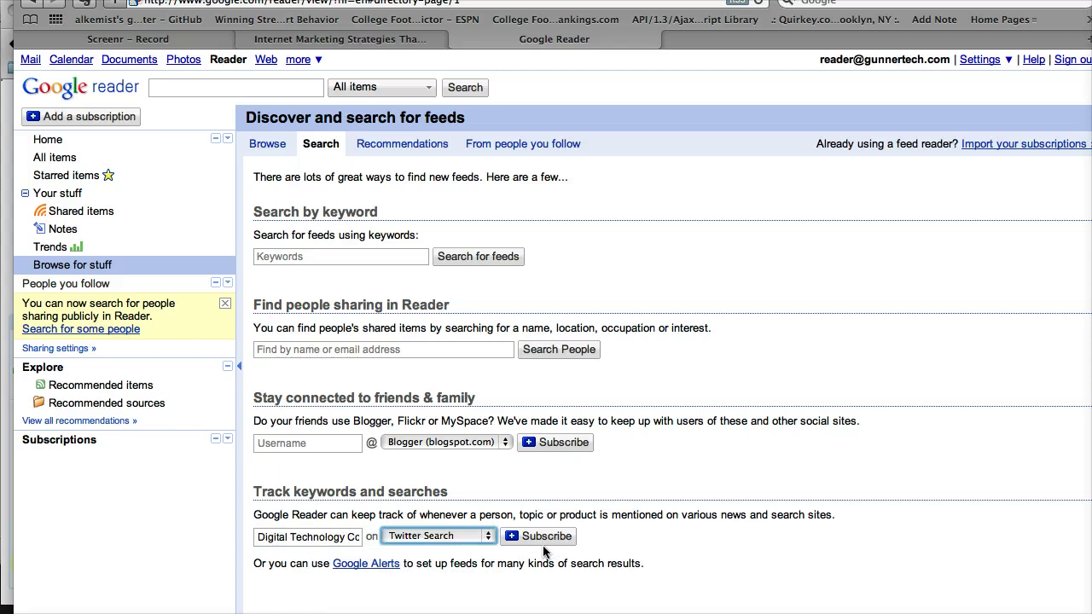
{"action": "left_click", "coordinate": [544, 536]}
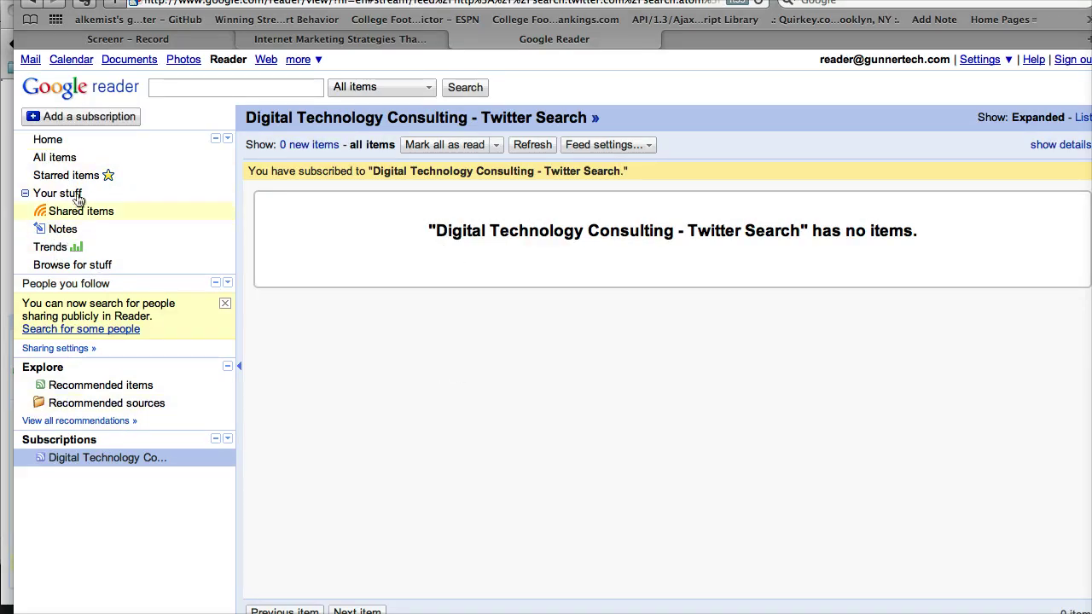
Return to the feed Search tab and subscribe to 'Ruby on Rails' tracked on Twitter Search
{"action": "left_click", "coordinate": [47, 140]}
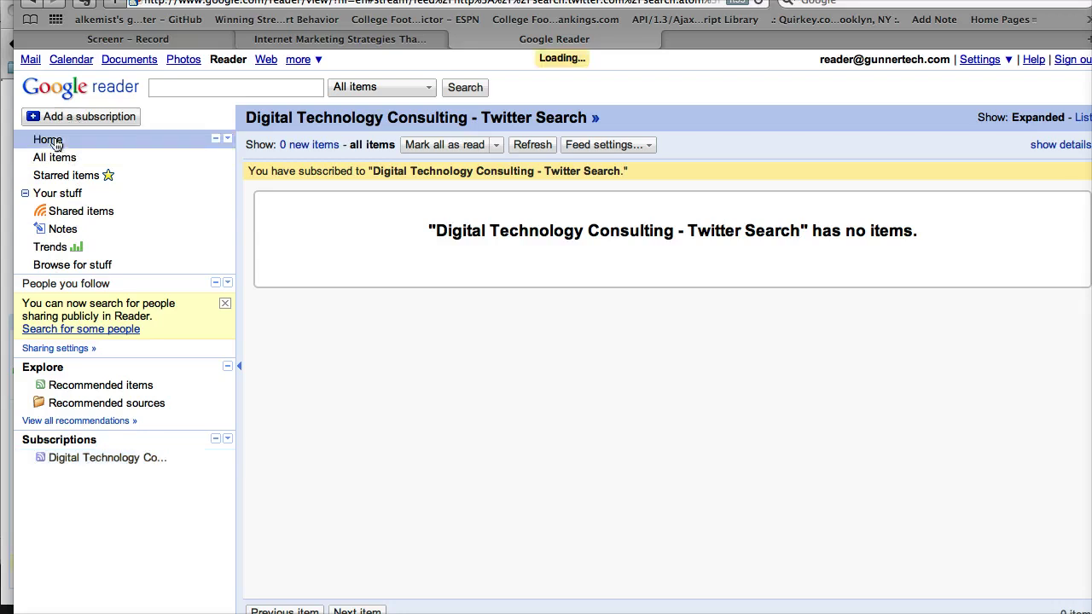
{"action": "left_click", "coordinate": [371, 173]}
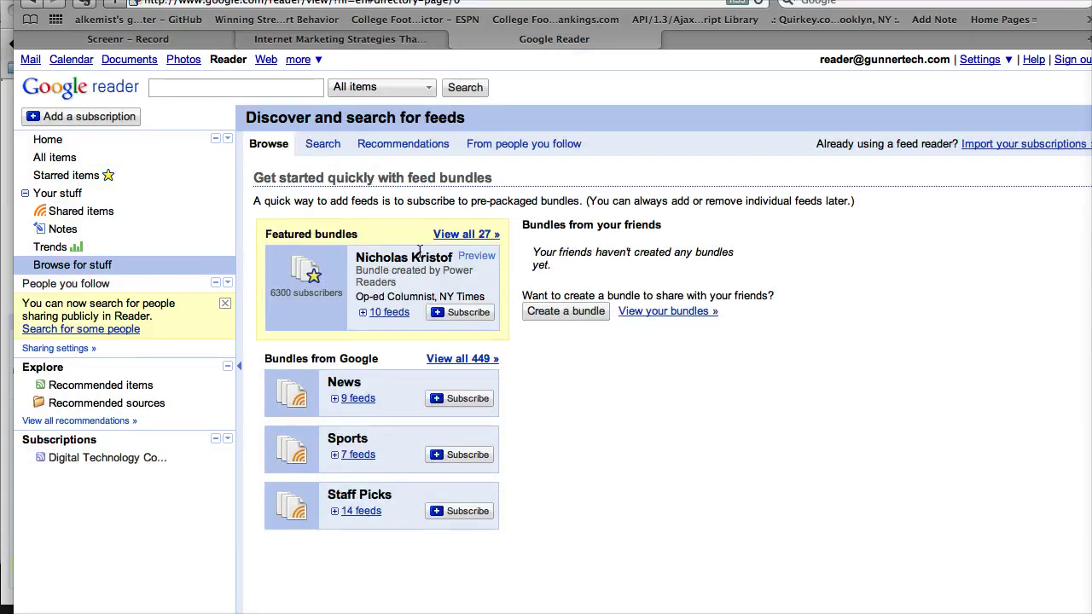
{"action": "left_click", "coordinate": [333, 144]}
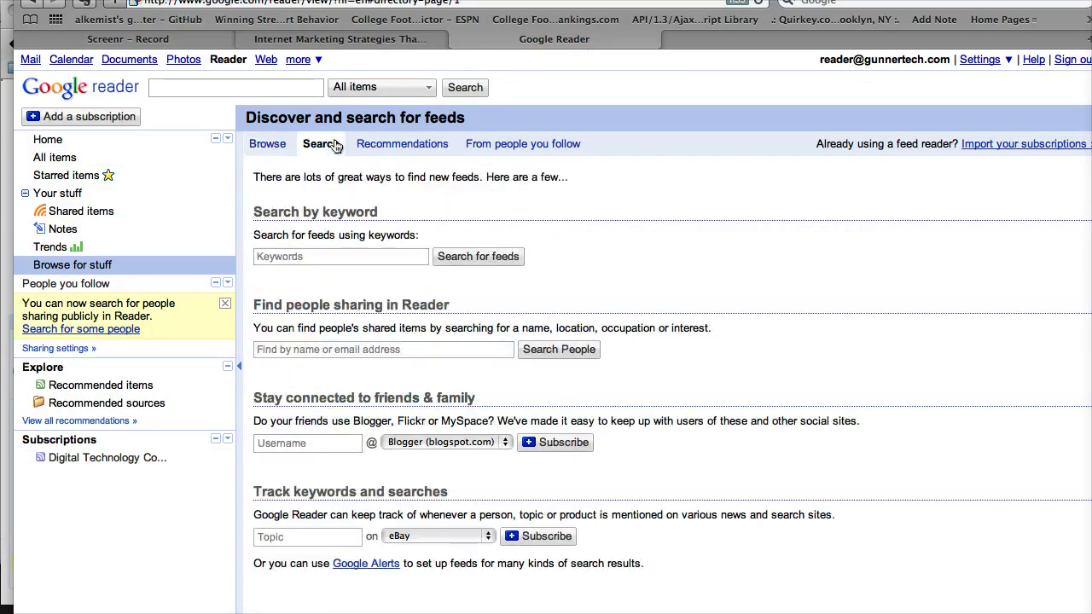
{"action": "left_click", "coordinate": [391, 538]}
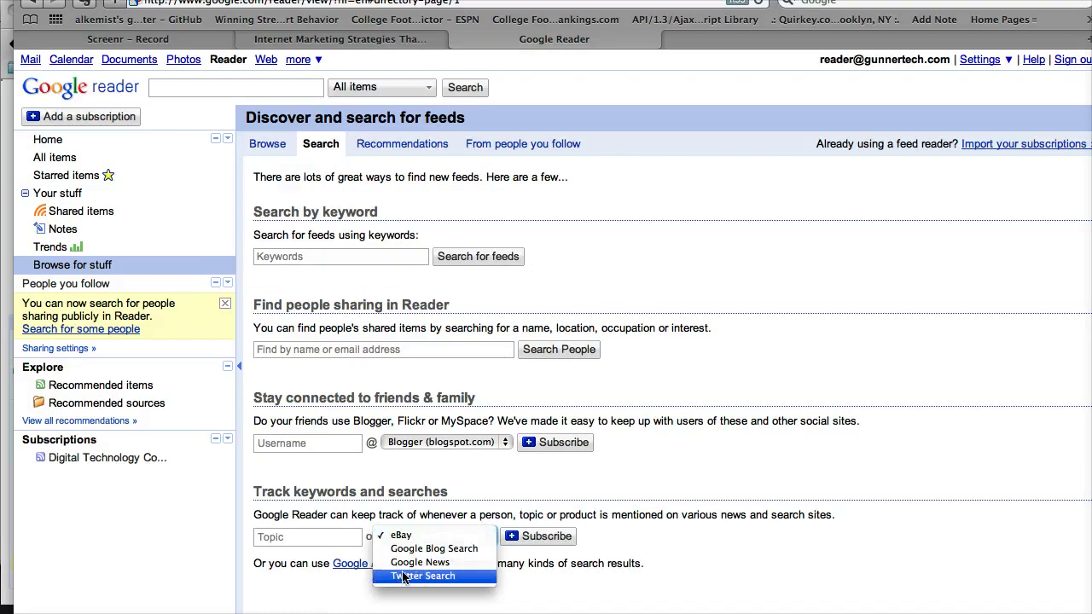
{"action": "left_click", "coordinate": [406, 576]}
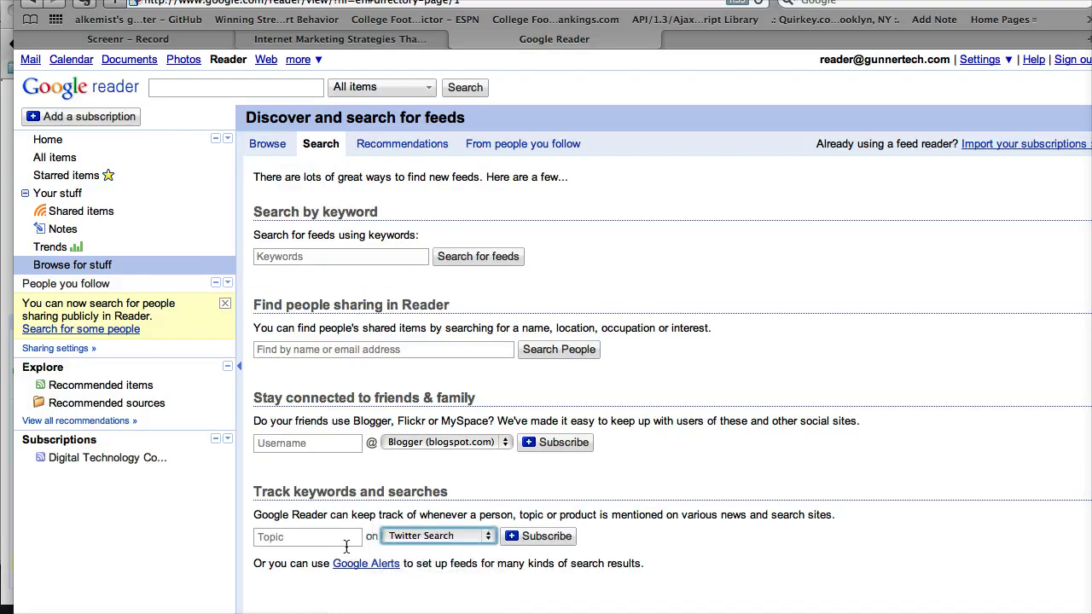
{"action": "left_click", "coordinate": [346, 540]}
{"action": "type", "text": "Ruby on Rails"}
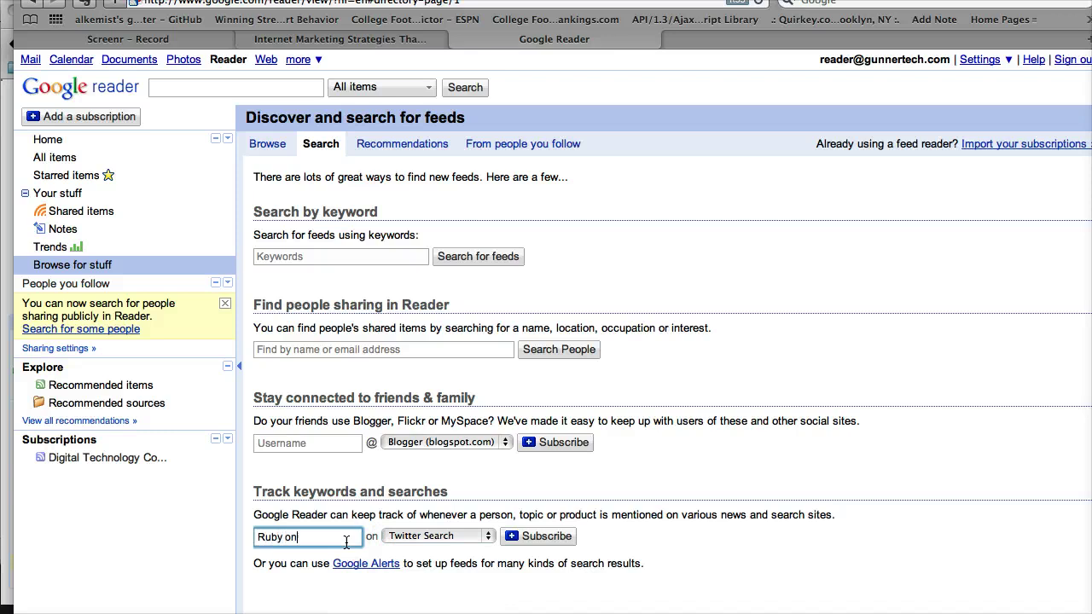
{"action": "left_click", "coordinate": [546, 537]}
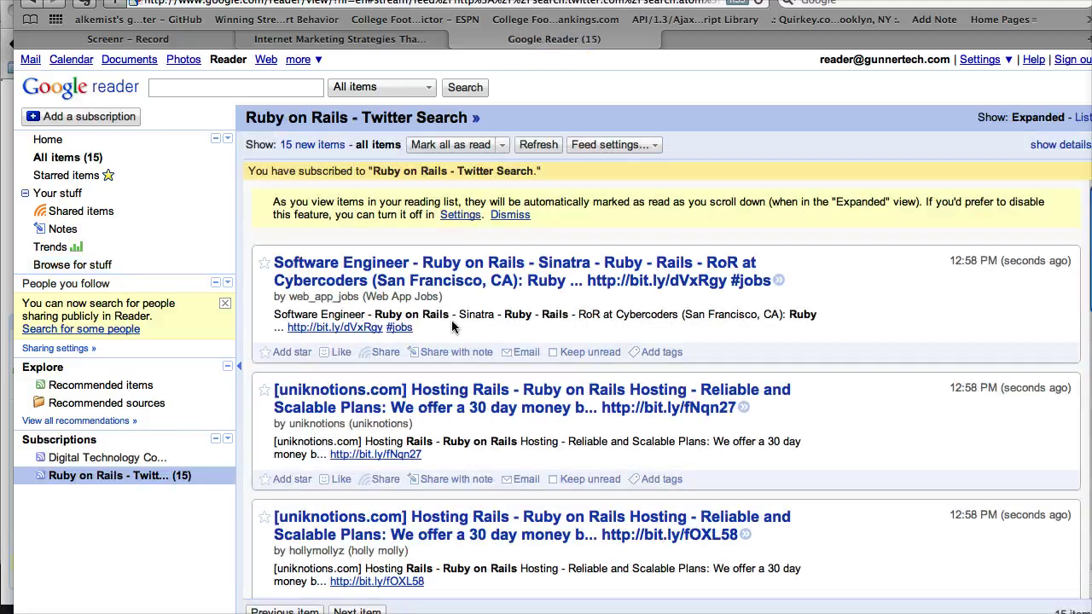
{"action": "scroll", "coordinate": [388, 282], "scroll_direction": "down", "scroll_amount": 2}
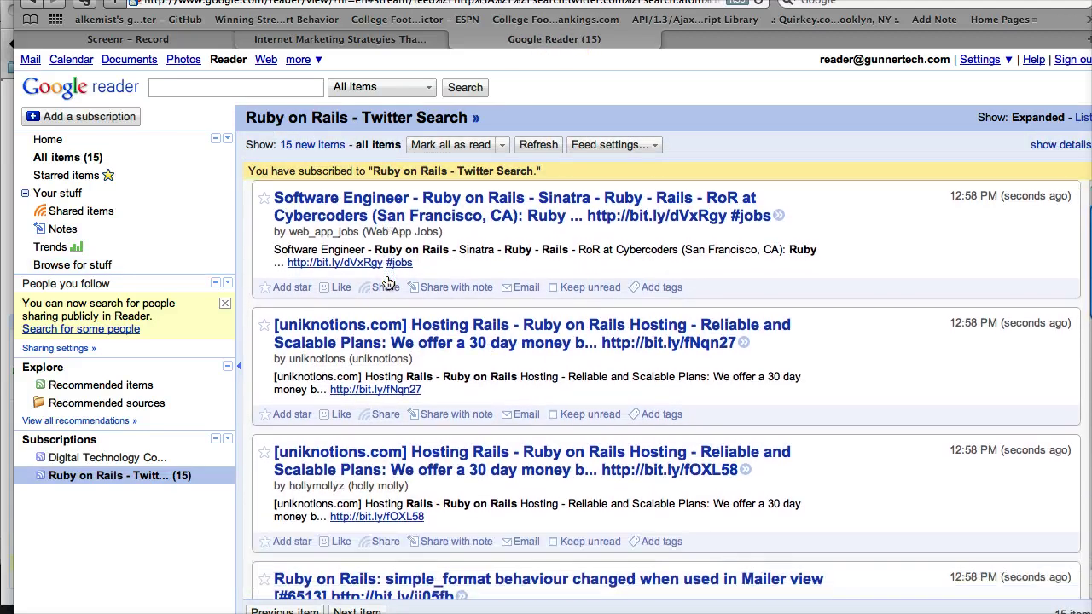
{"action": "scroll", "coordinate": [389, 282], "scroll_direction": "down", "scroll_amount": 1}
{"action": "scroll", "coordinate": [388, 281], "scroll_direction": "up", "scroll_amount": 3}
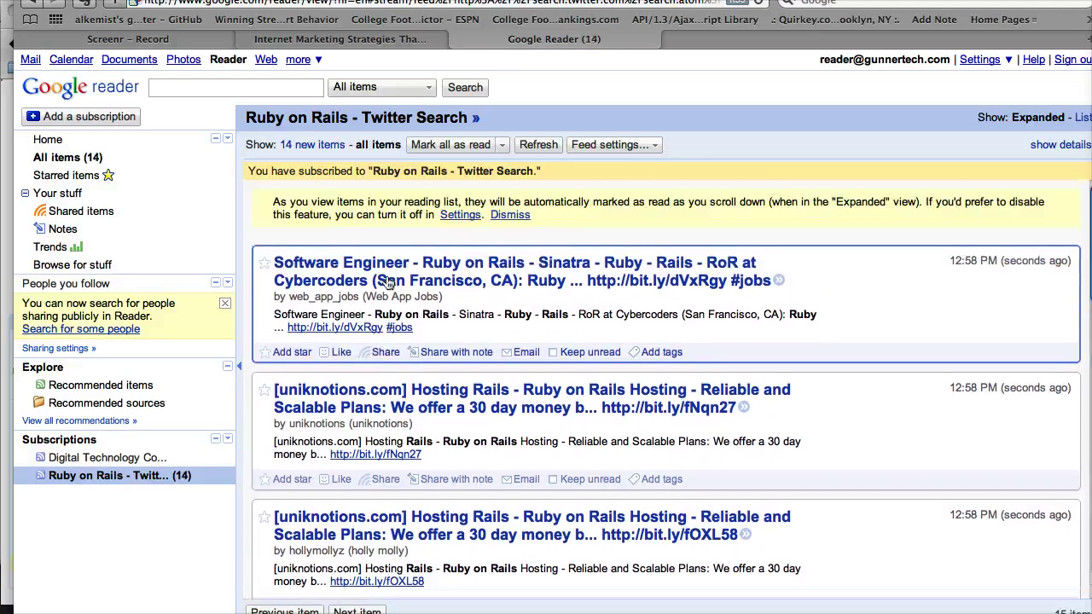